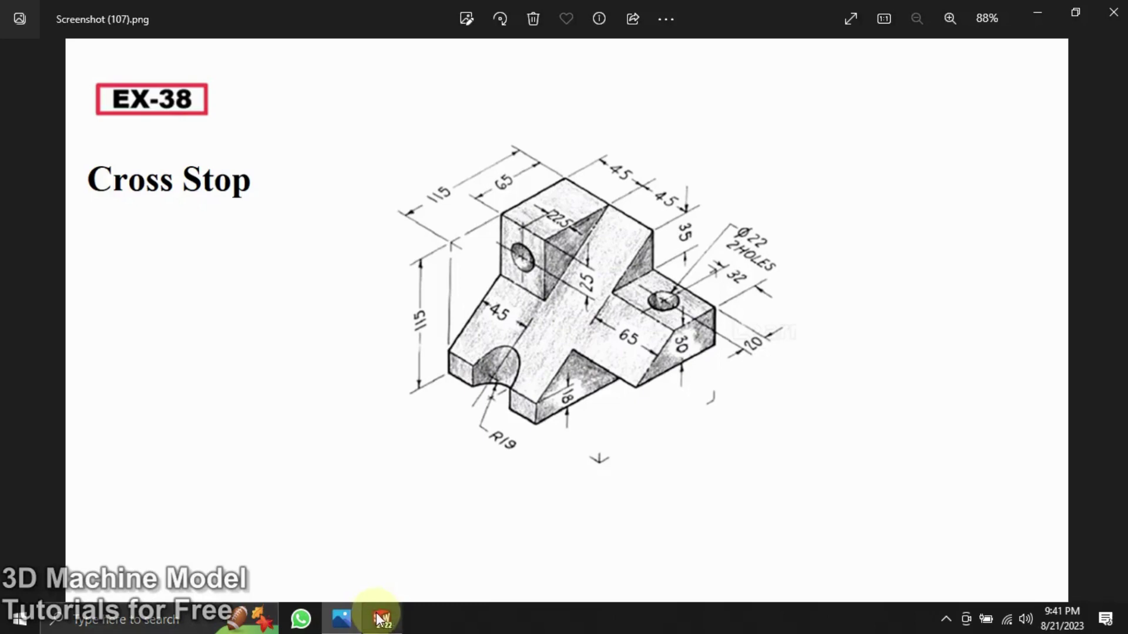
Step: Bring the SolidWorks part window with the empty Sketch1 on the Front Plane to the front
click(381, 618)
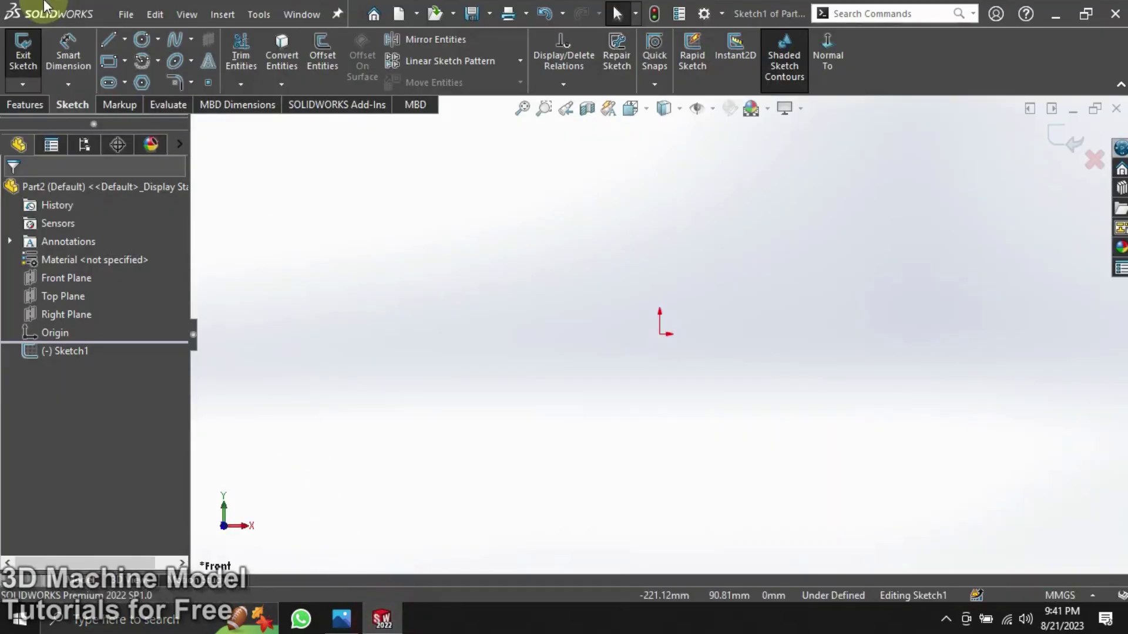
Step: Draw a closed four-sided profile: bottom line, vertical right side, sloped top, short left side
click(106, 45)
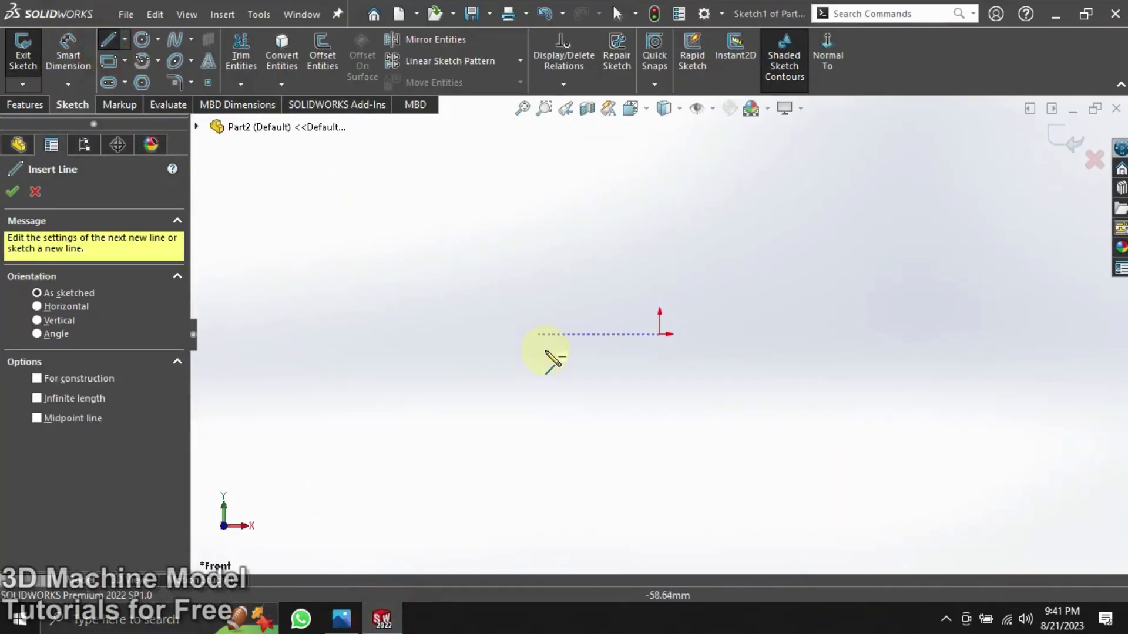
click(553, 334)
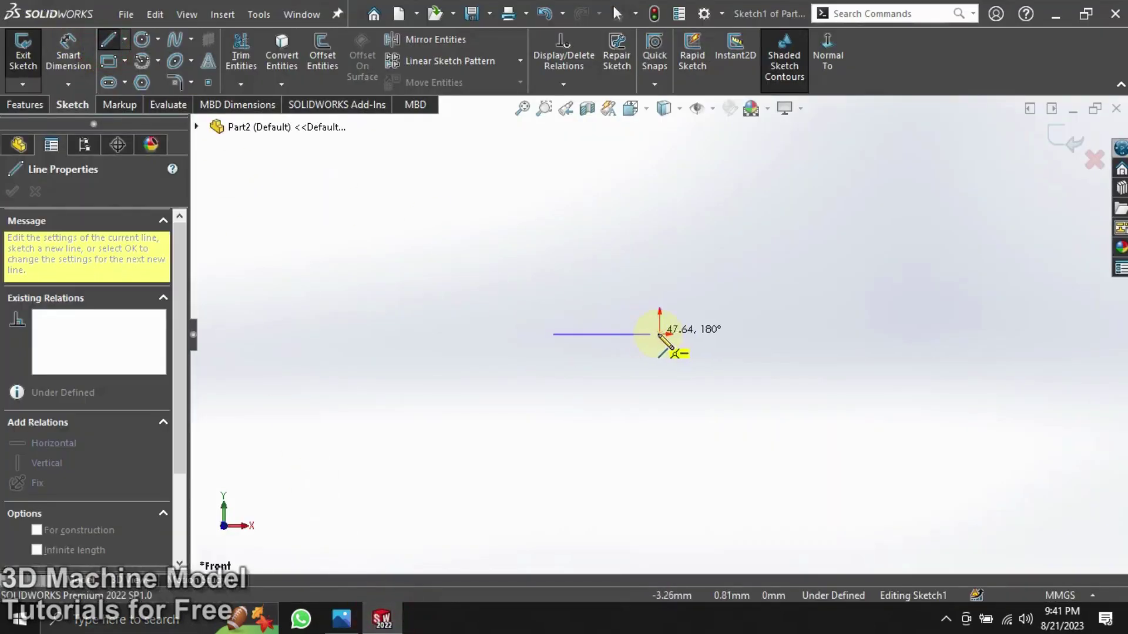
click(660, 334)
click(660, 221)
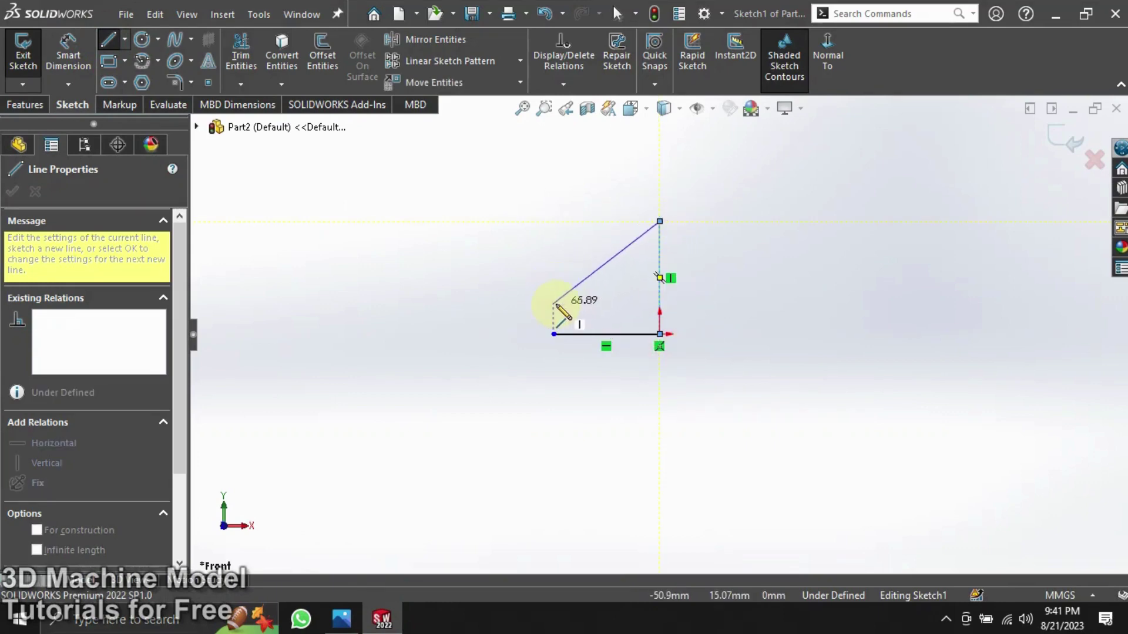
click(553, 303)
click(553, 333)
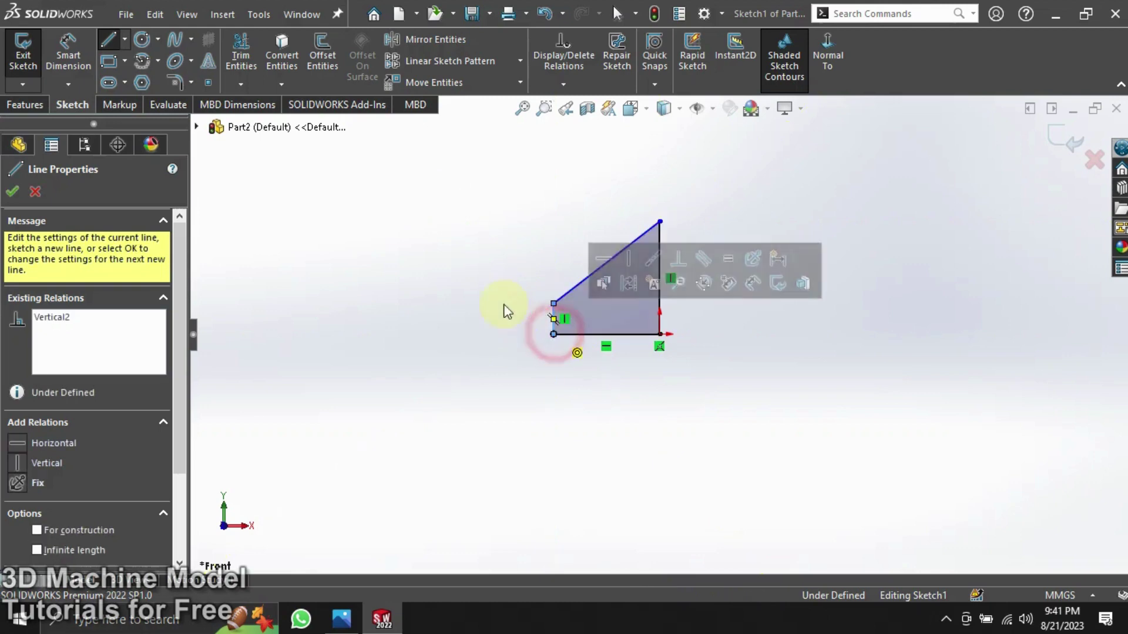
Step: Dimension the profile's base 115 mm and its right side 115 mm
click(68, 44)
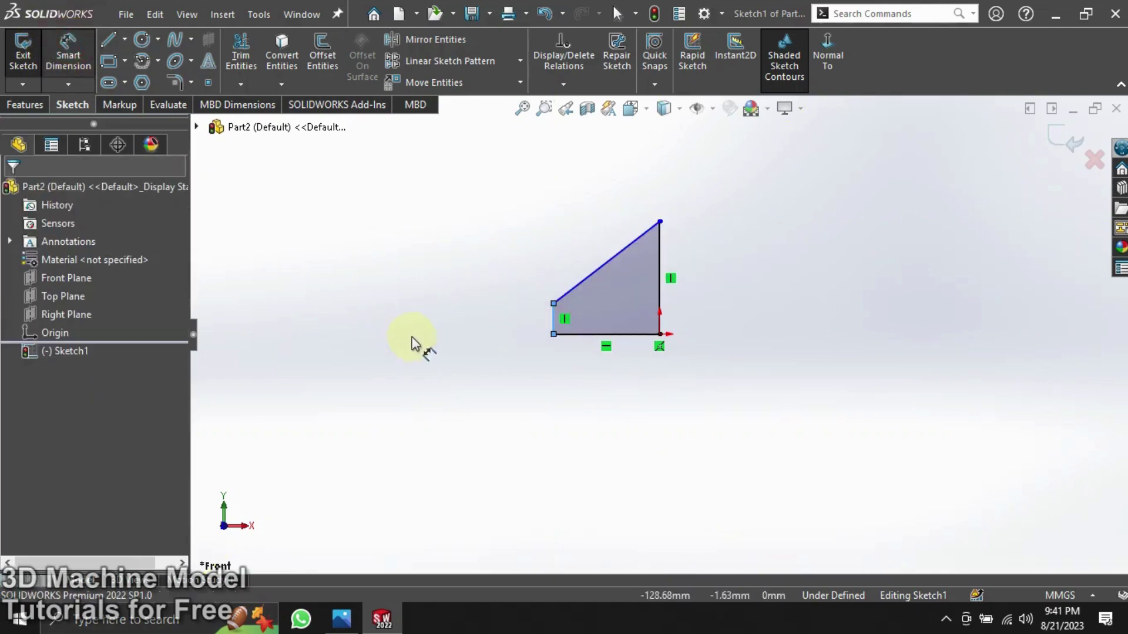
click(567, 336)
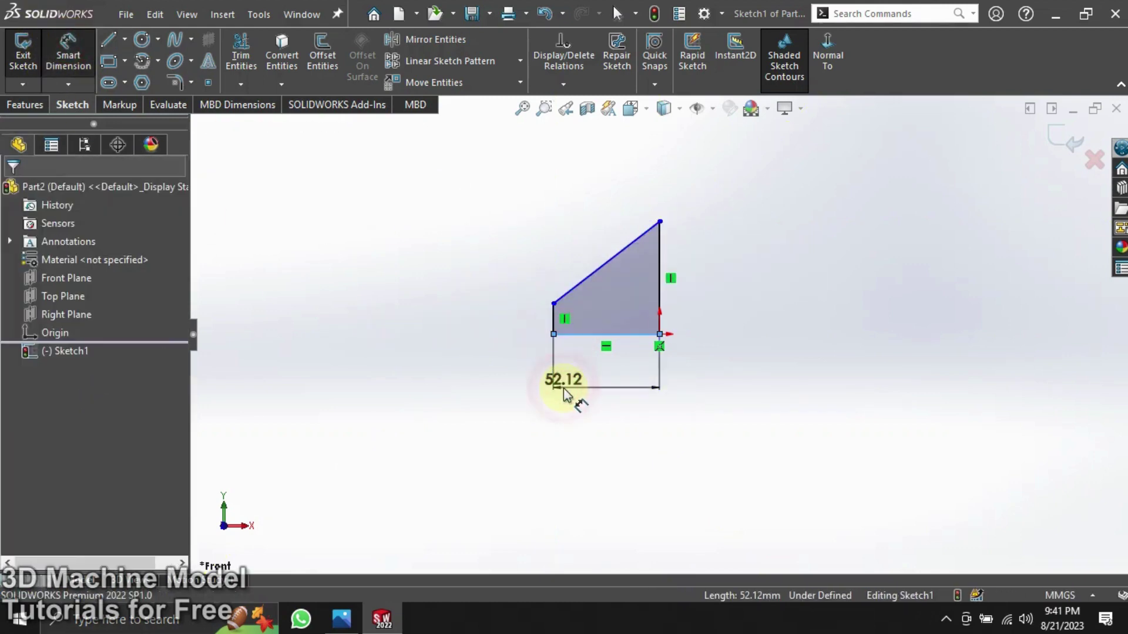
click(563, 389)
text(115)
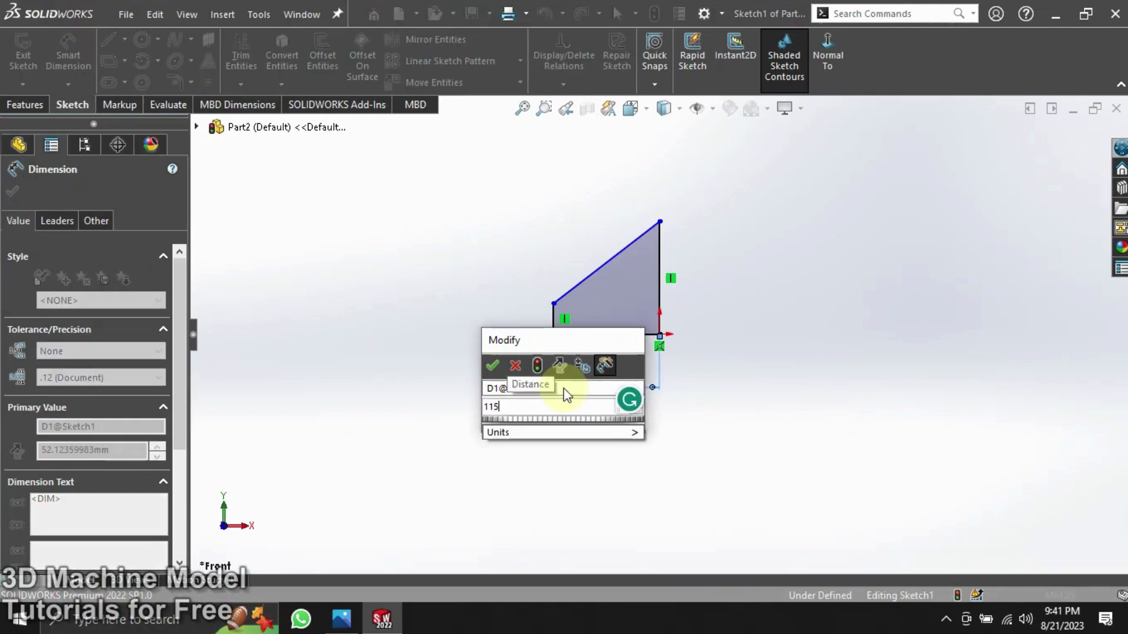
key(Return)
click(660, 287)
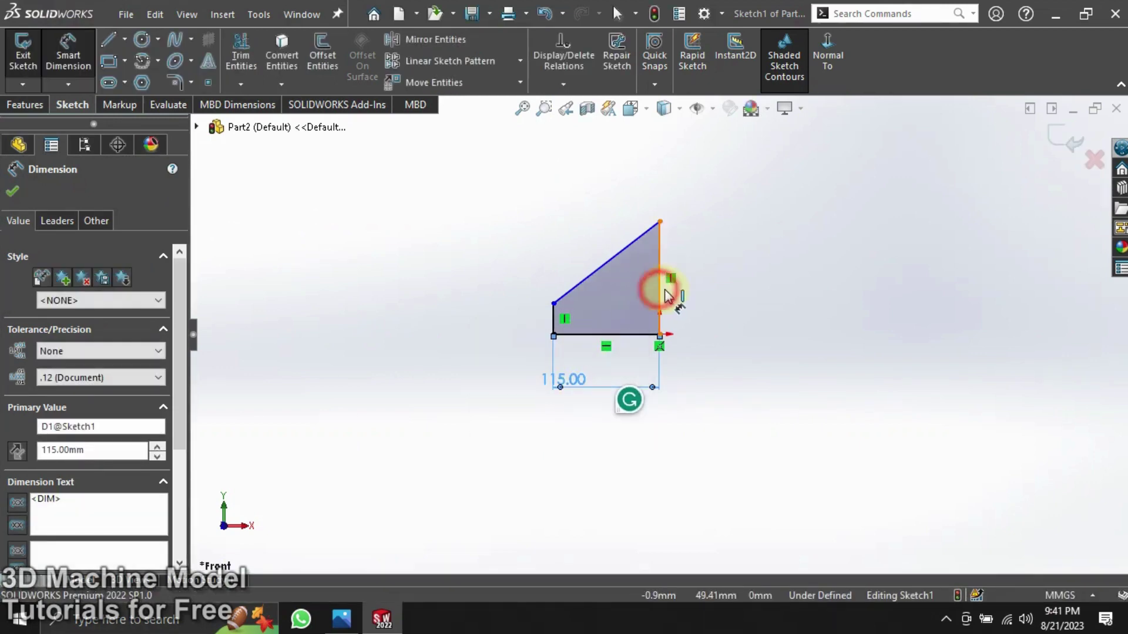
click(706, 300)
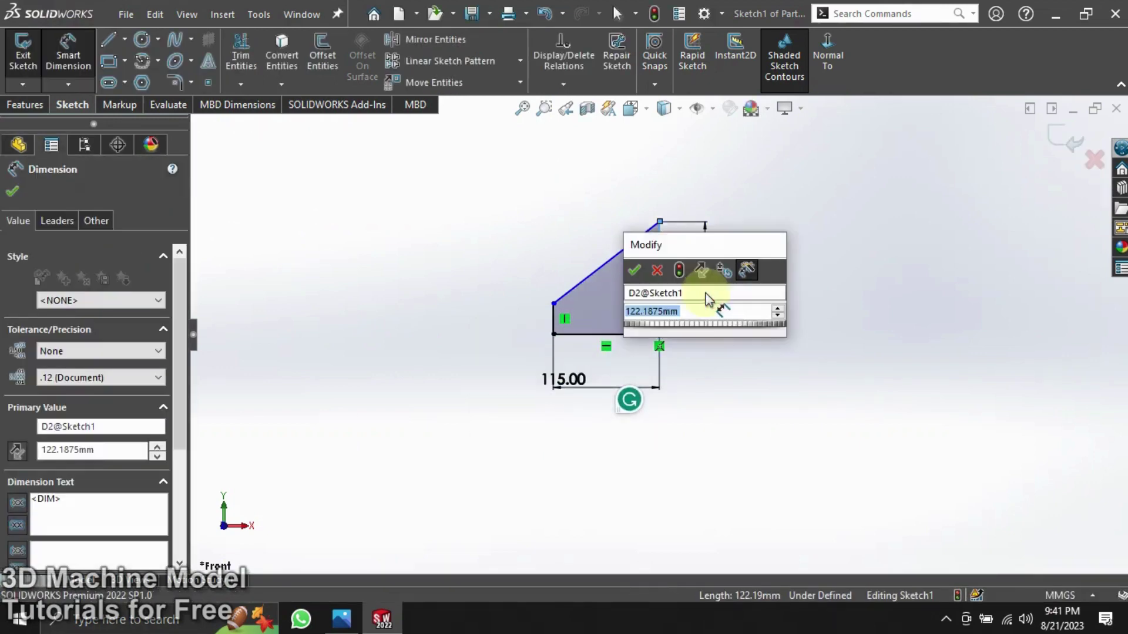
text(115)
click(638, 268)
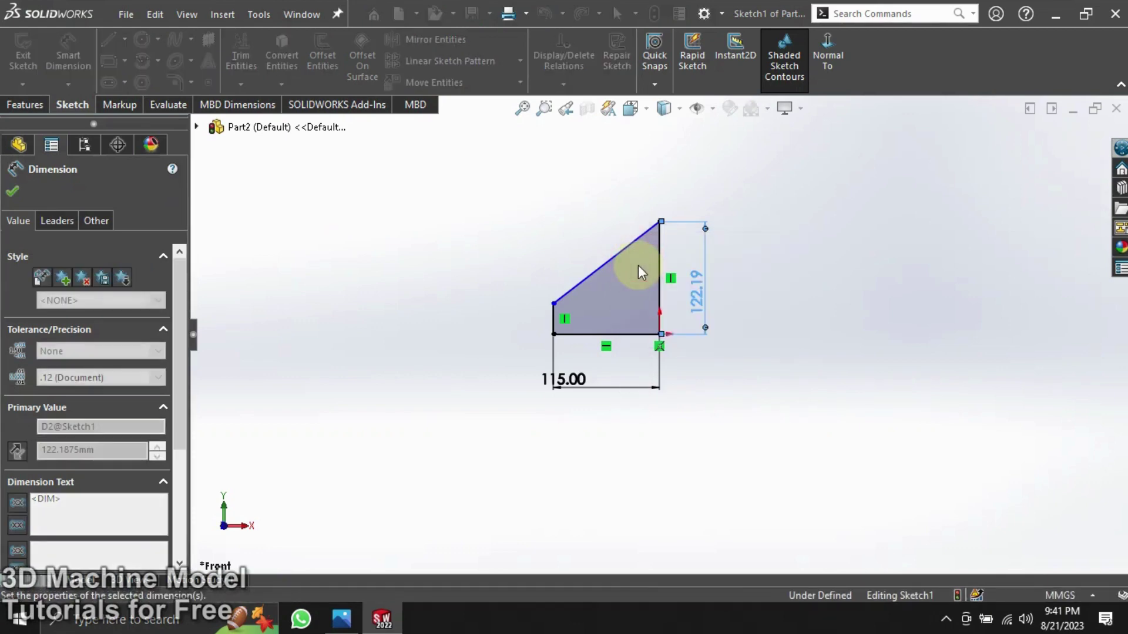
Step: Dimension the short left side 18 mm and exit the sketch
click(553, 324)
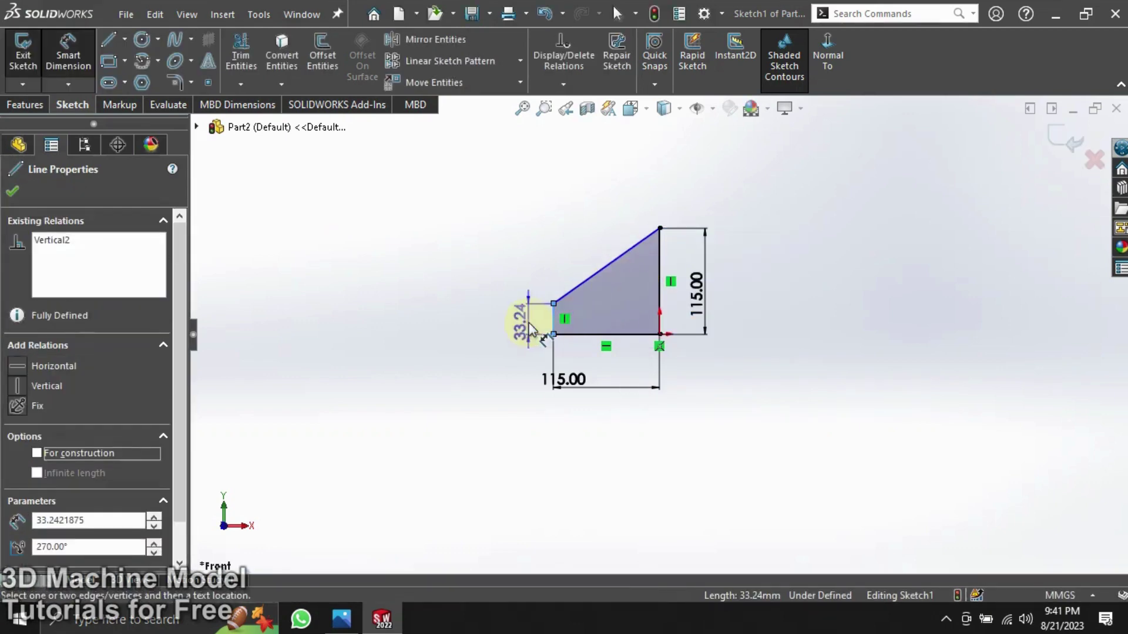
click(511, 322)
text(18)
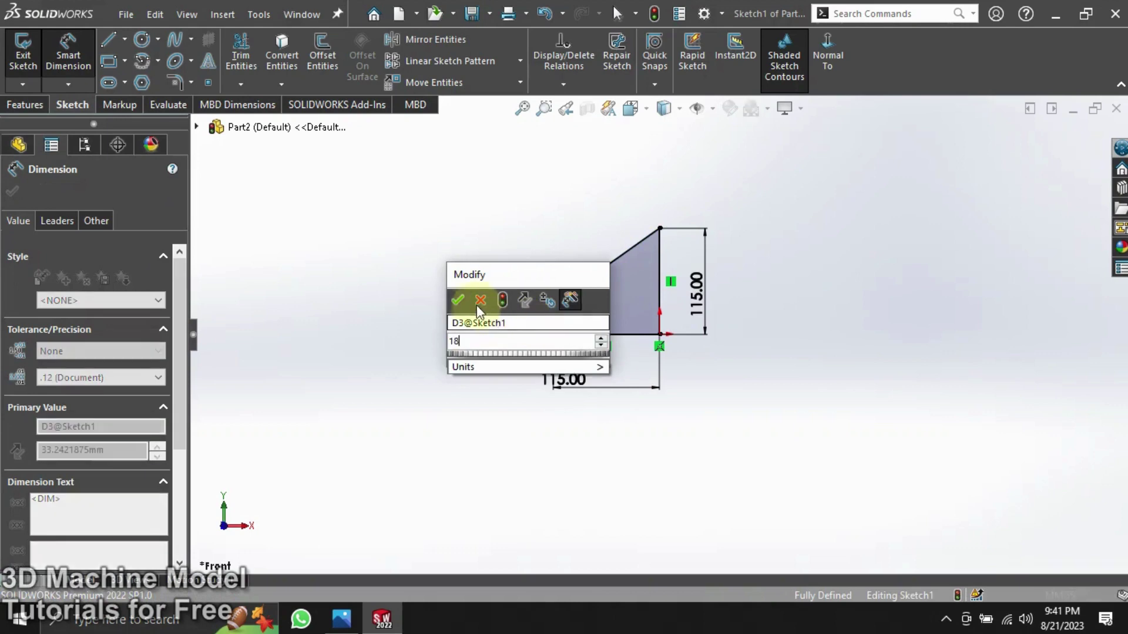
click(458, 301)
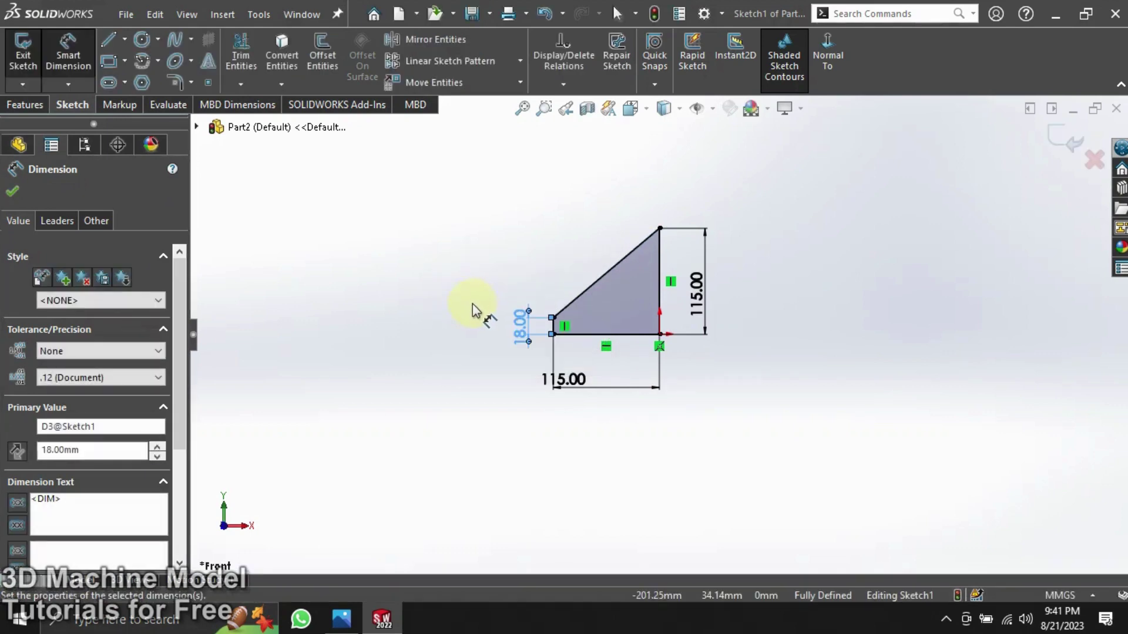
click(453, 294)
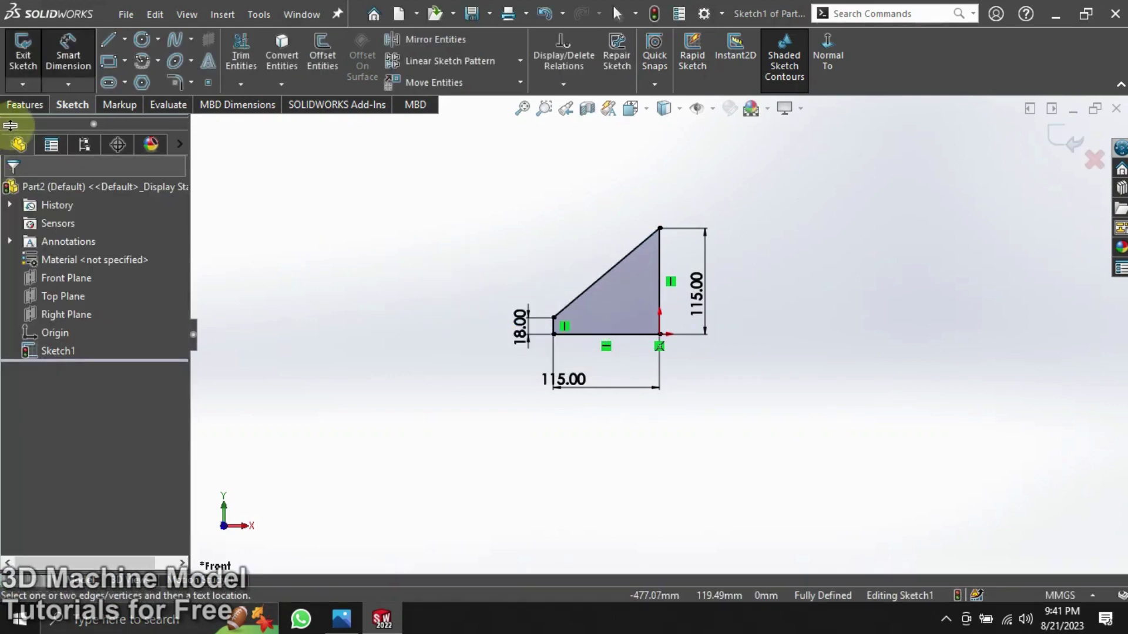
click(23, 53)
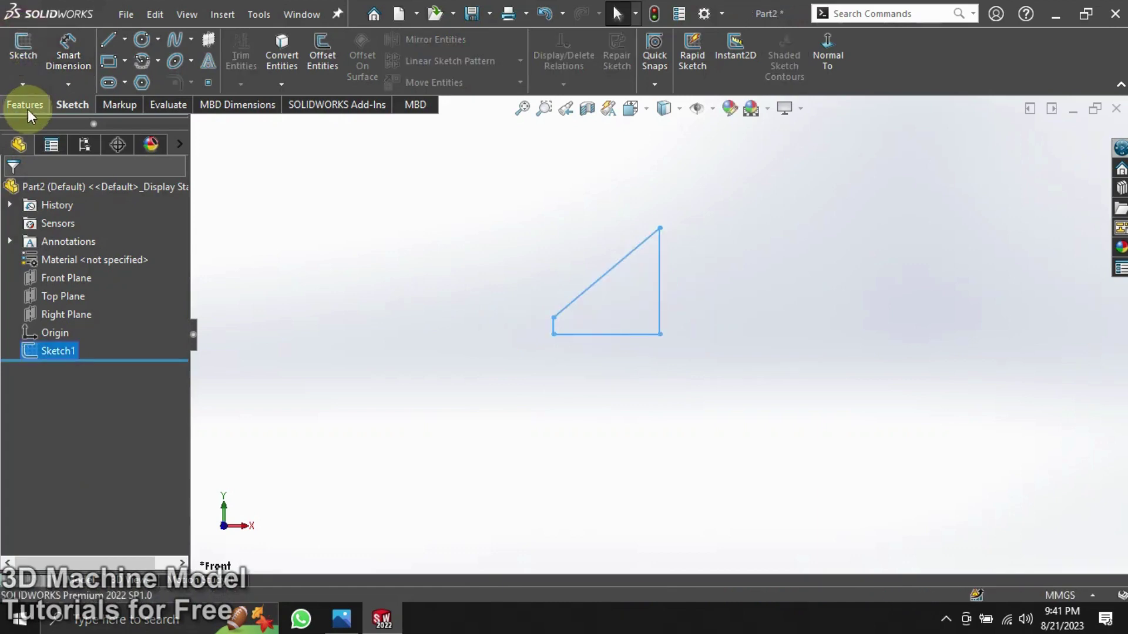
Step: Extrude Sketch1 to a 90 mm blind depth, creating Boss-Extrude1
click(27, 110)
click(30, 59)
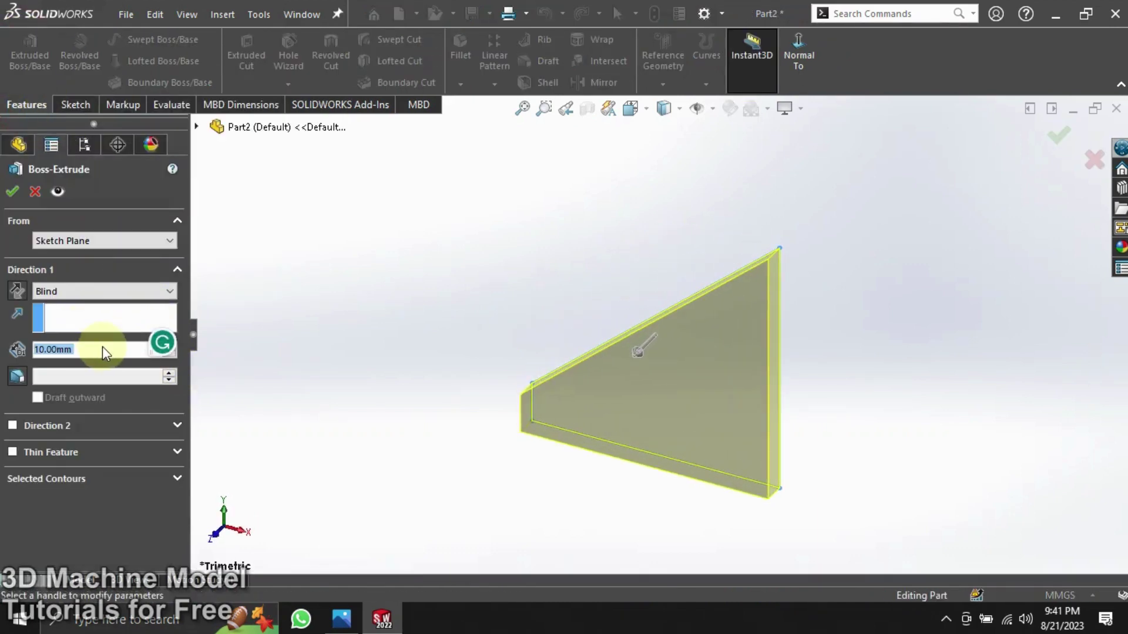
text(90)
key(Return)
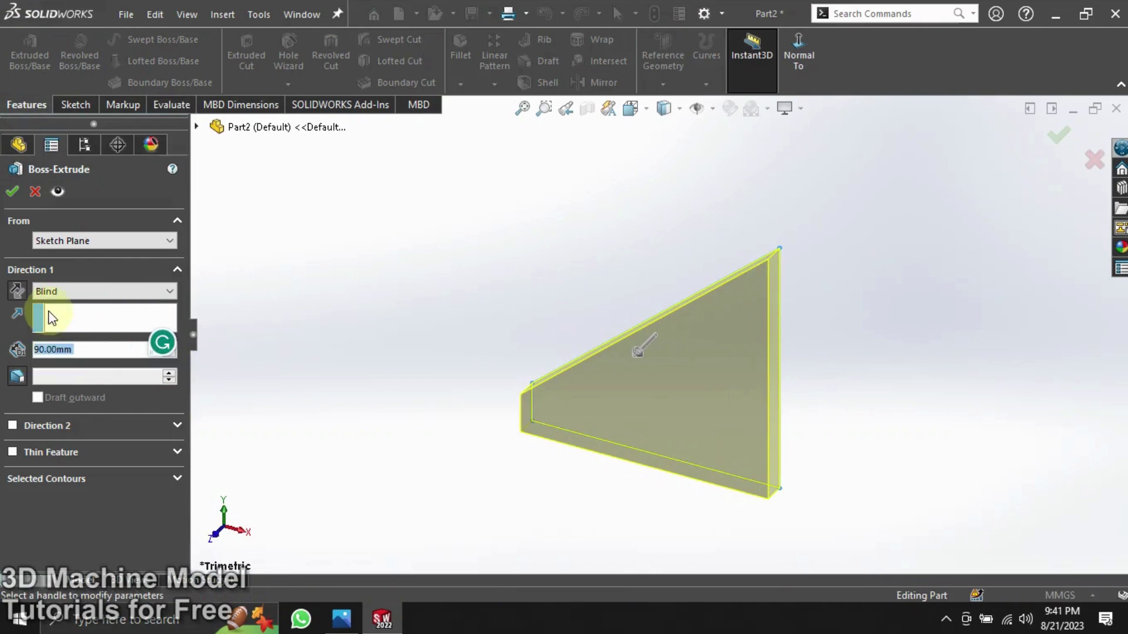
click(13, 192)
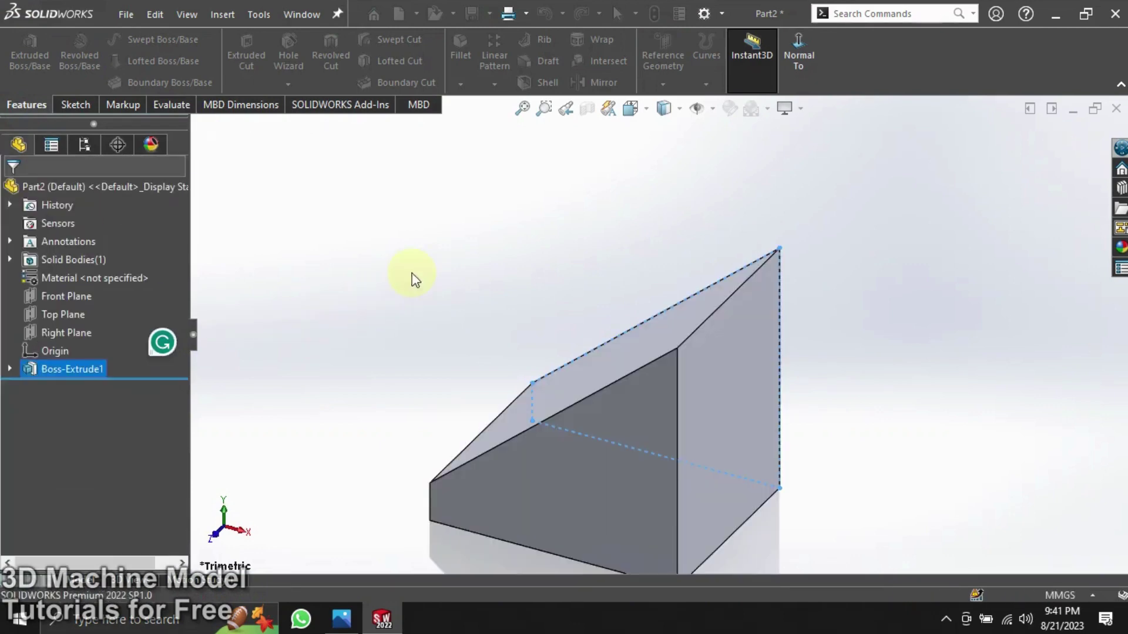
Step: Start a new reference plane, try the sloped top edge as reference, then remove it
click(663, 59)
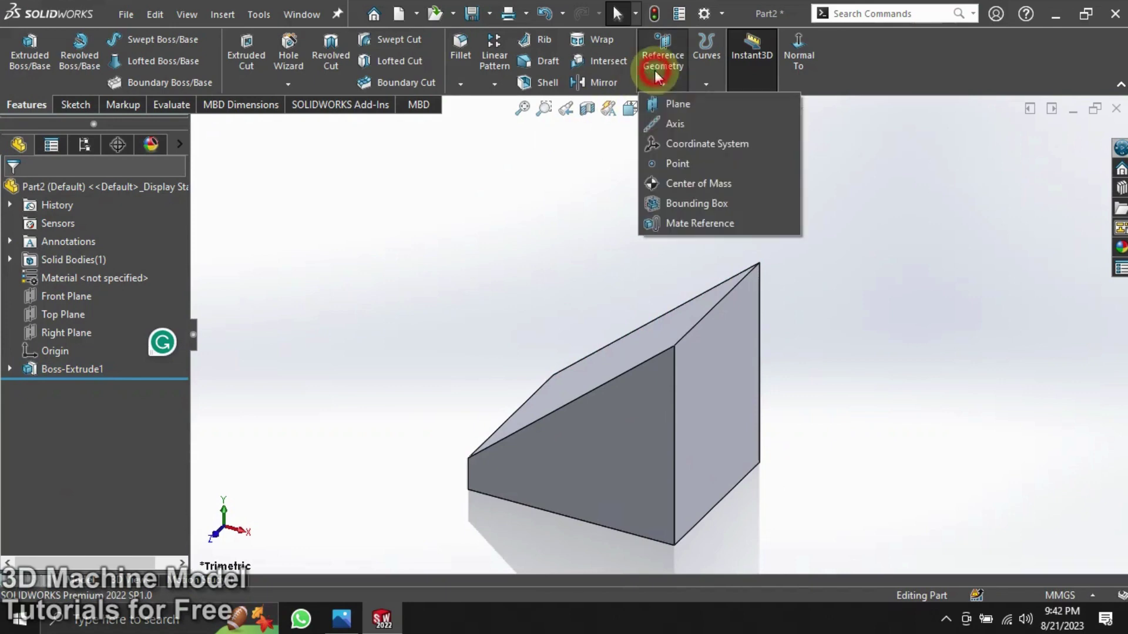
click(676, 99)
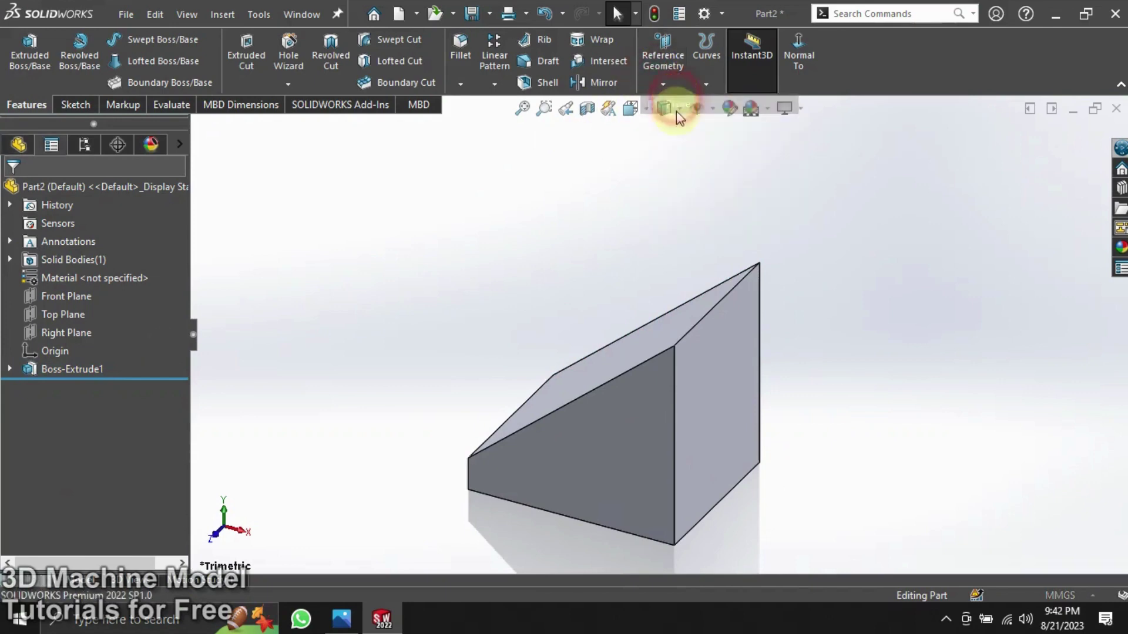
click(733, 294)
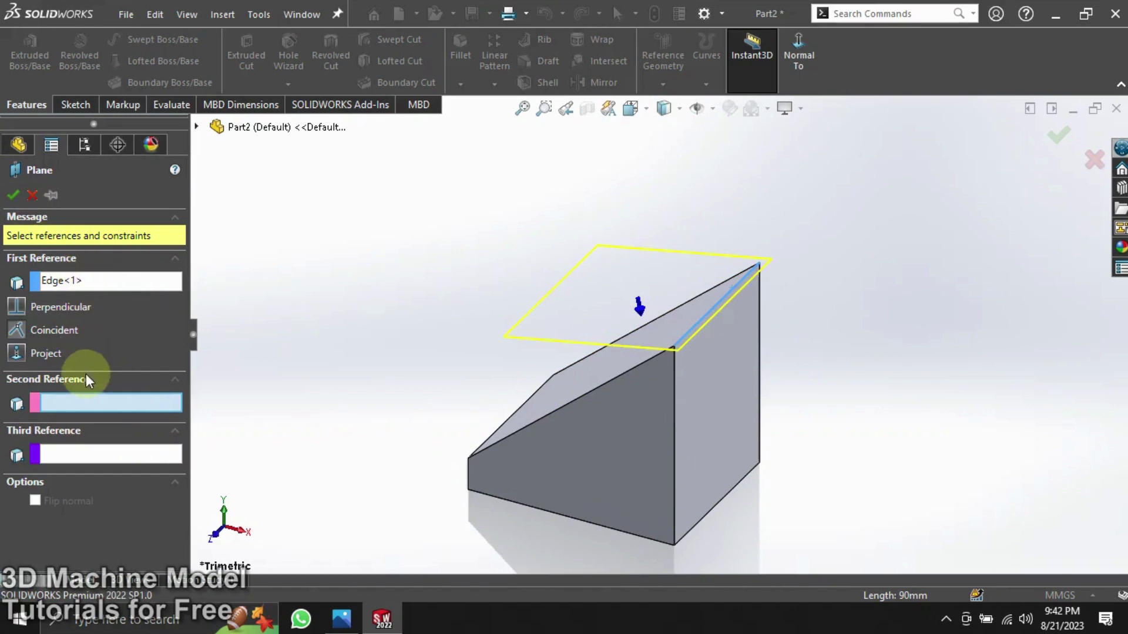
click(91, 271)
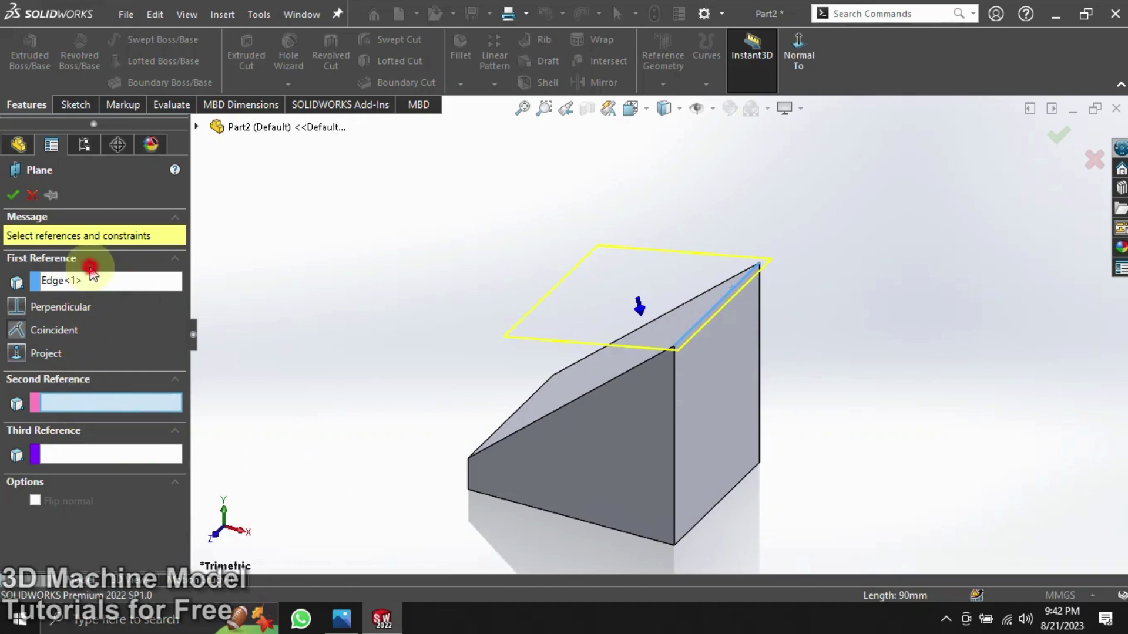
click(93, 283)
right_click(97, 287)
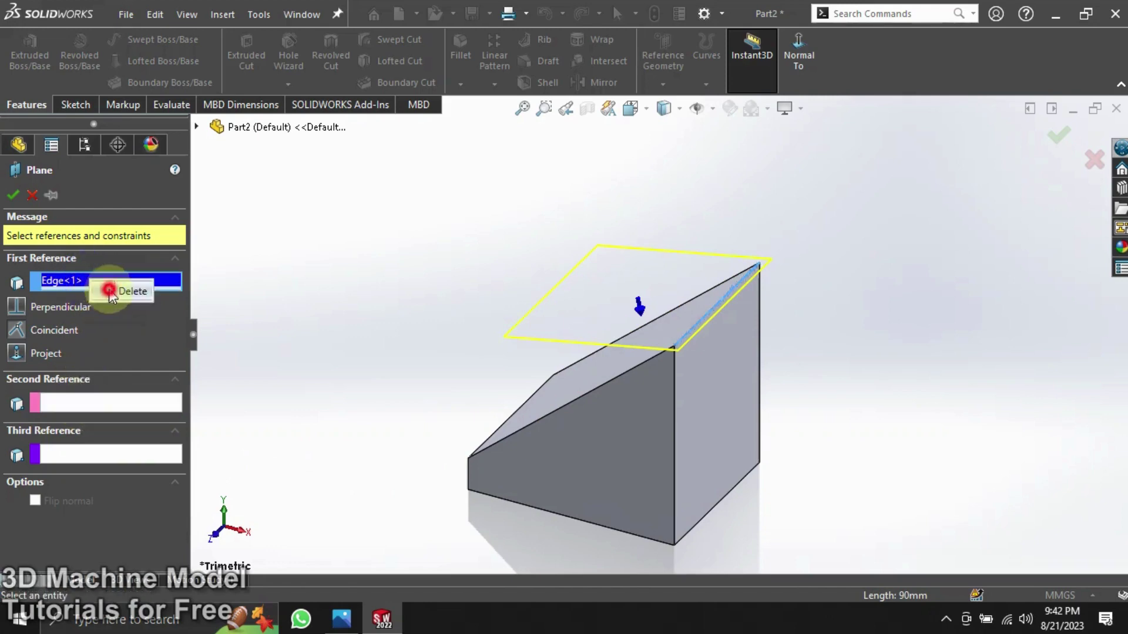
click(111, 292)
Step: Create Plane1 offset 115 mm, flipped, from the block's flat face, and sketch on it
mouse_move(368, 396)
middle_down()
mouse_move(390, 206)
mouse_move(532, 351)
mouse_move(496, 350)
mouse_move(493, 376)
middle_up()
click(630, 419)
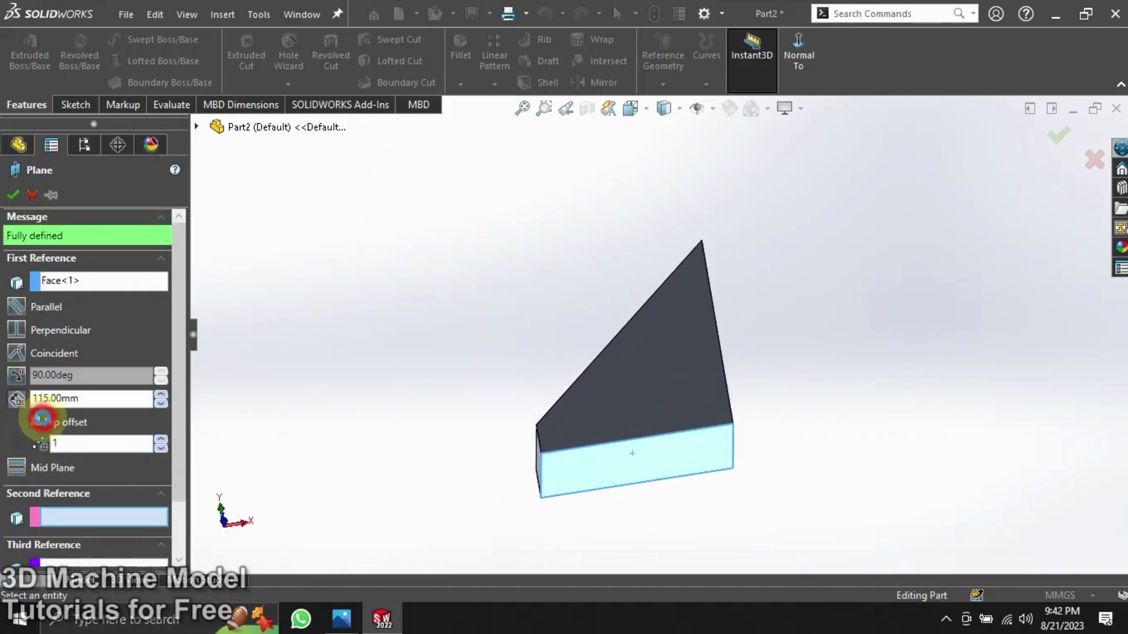
click(39, 421)
click(20, 193)
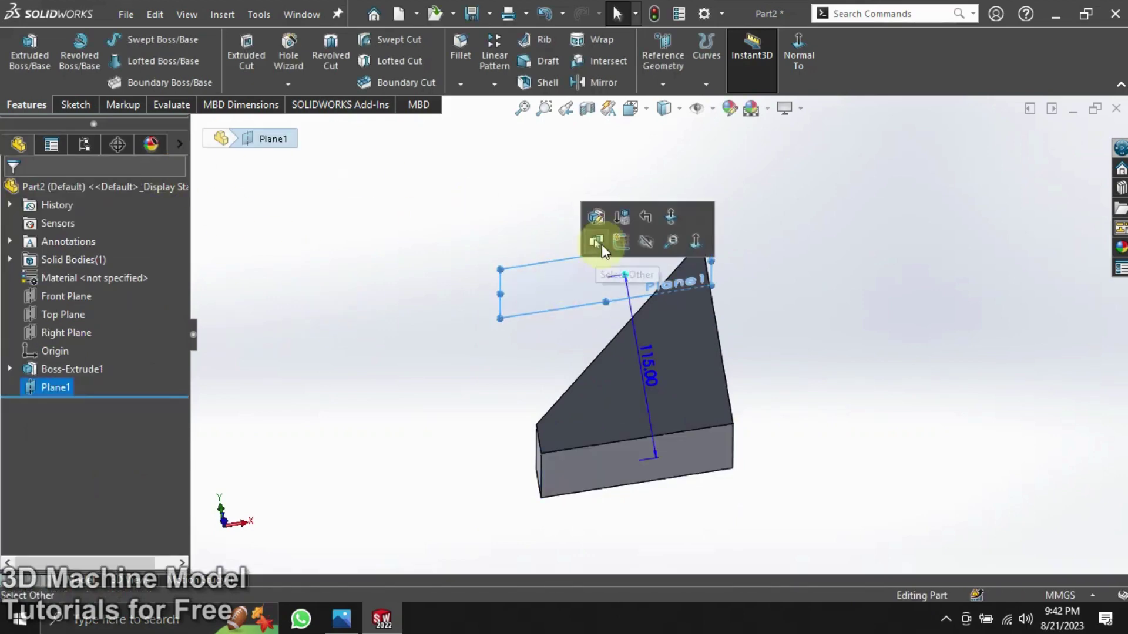
click(617, 239)
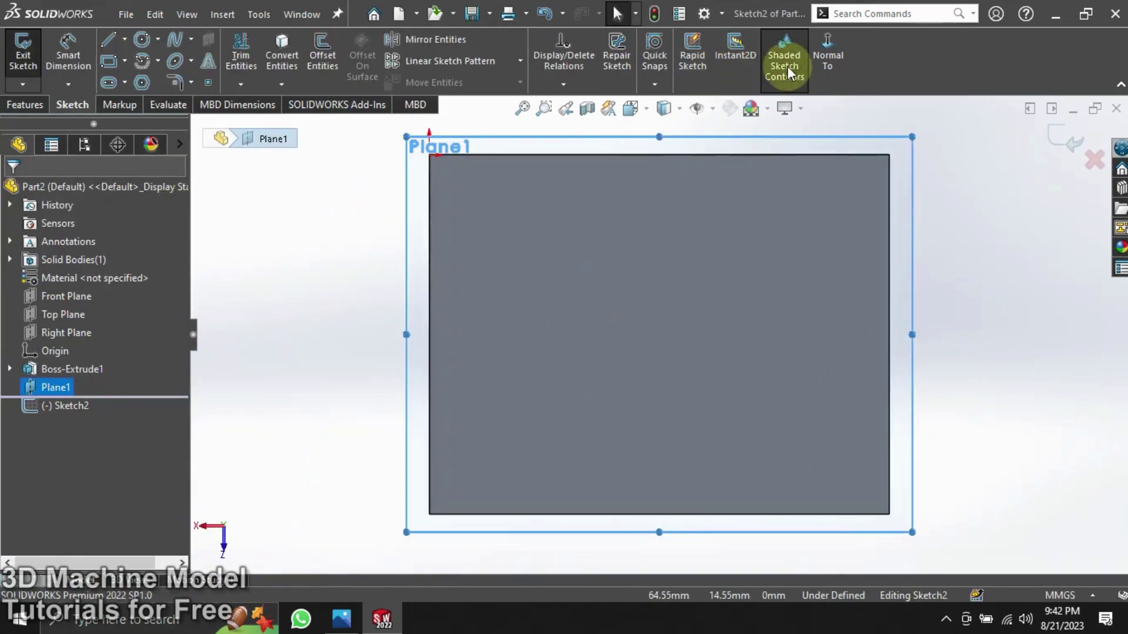
Step: View Plane1 face-on and draw a rectangle from its top-right corner
click(827, 59)
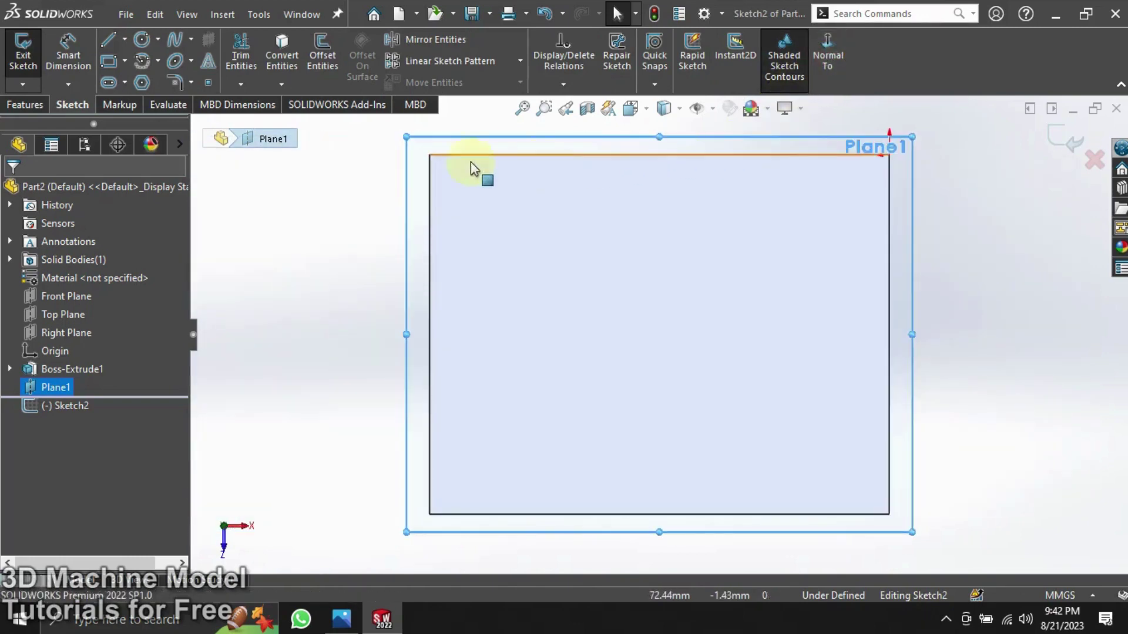
click(108, 61)
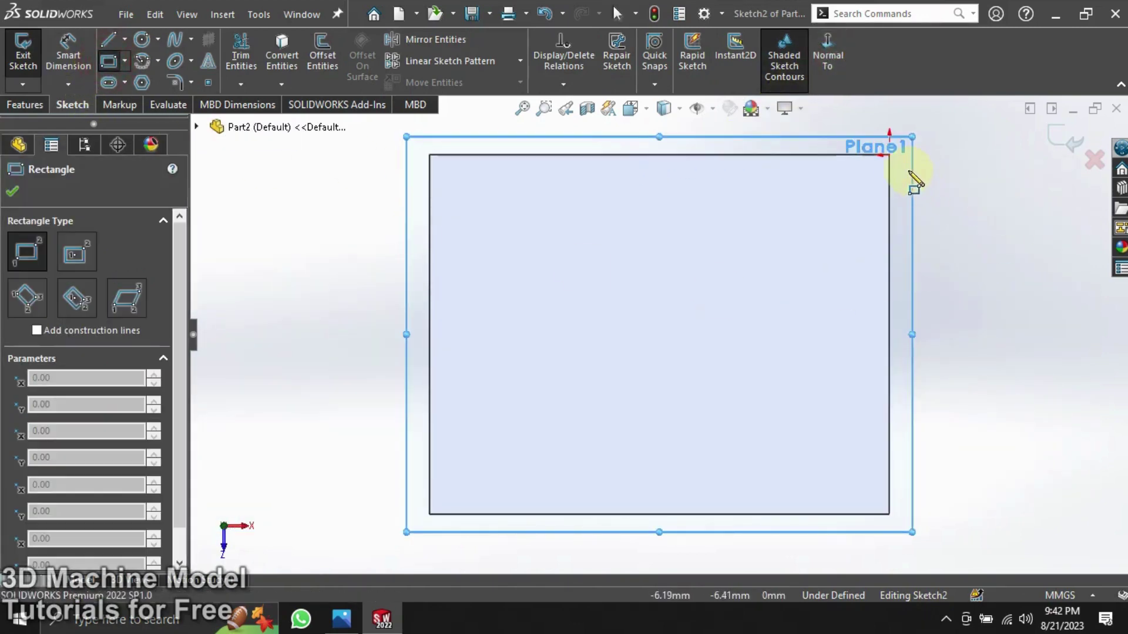
click(889, 155)
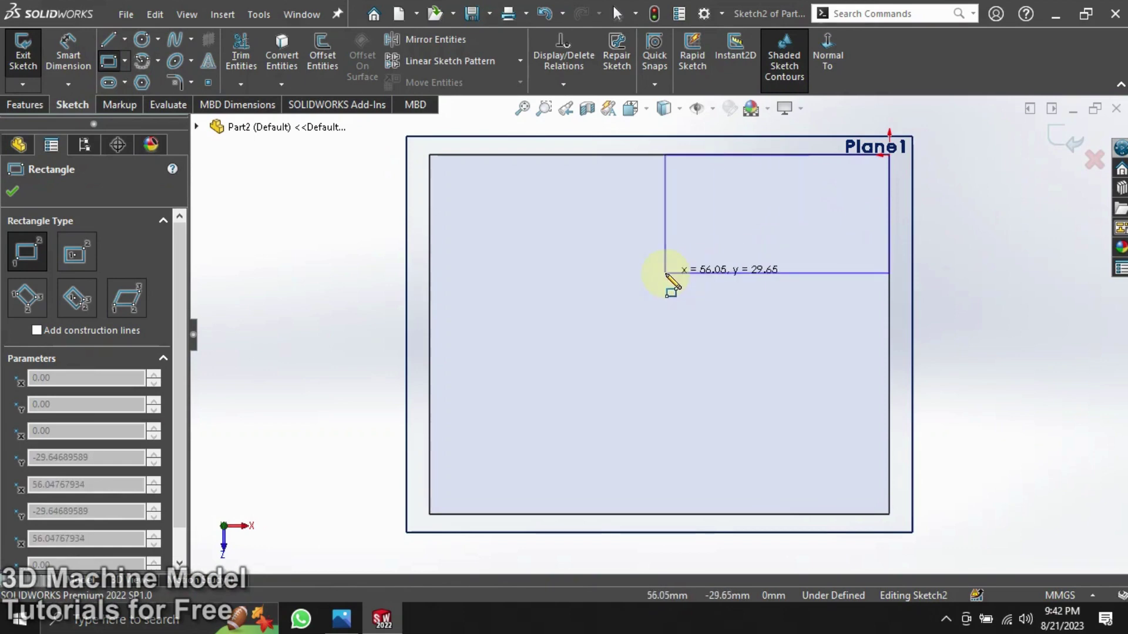
click(665, 272)
key(Escape)
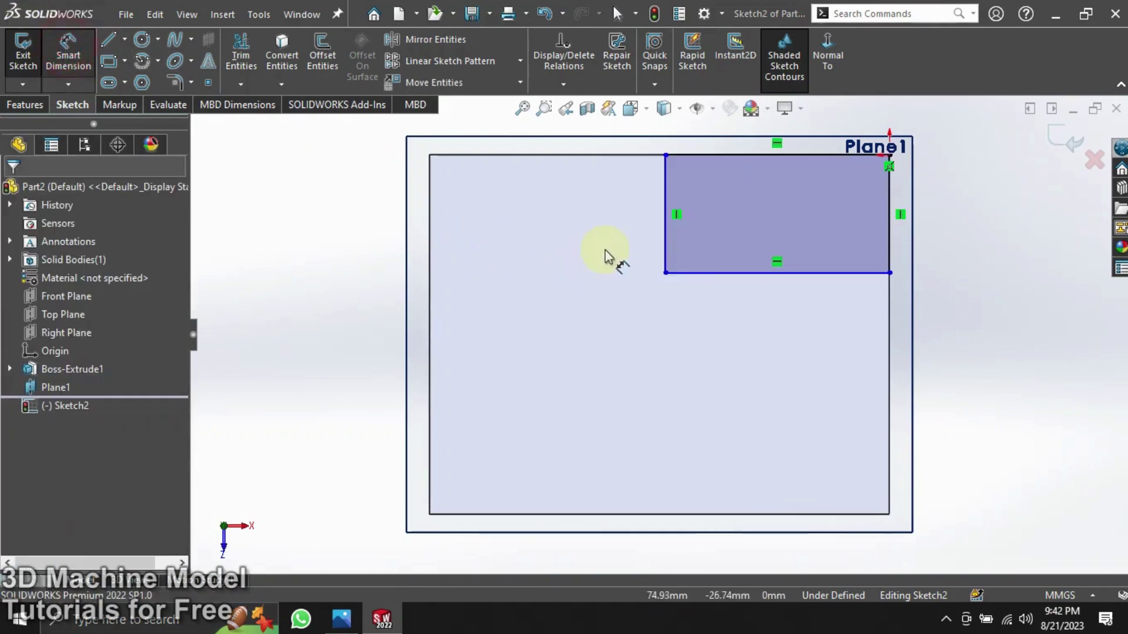
Step: Dimension the rectangle's width to 65 mm and set its height, then exit the sketch
drag(711, 276, 709, 326)
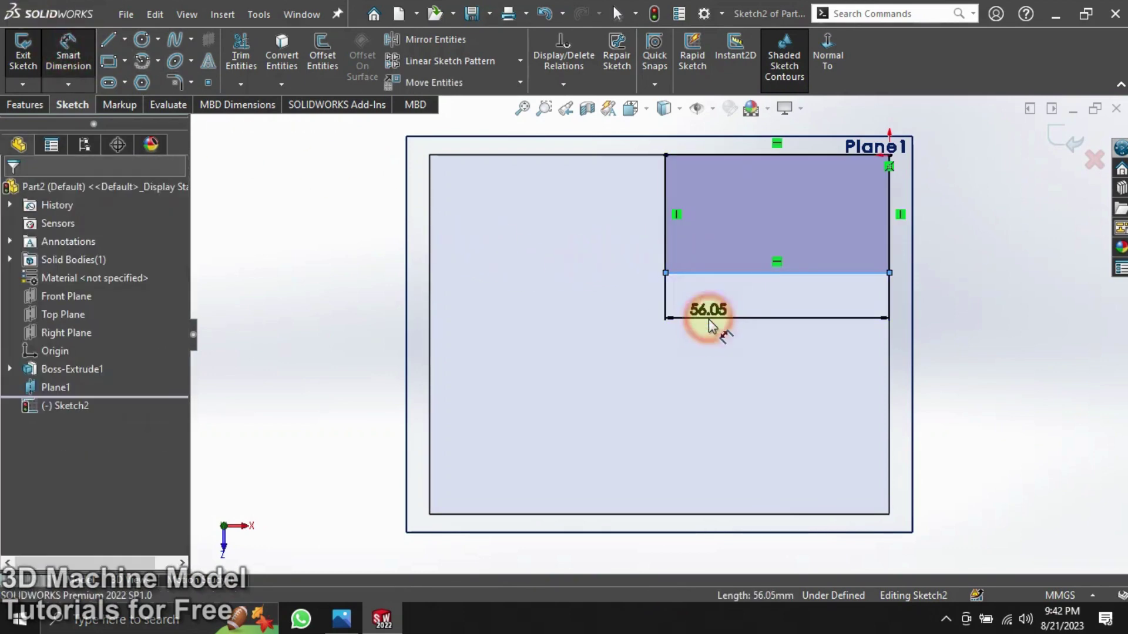
text(65)
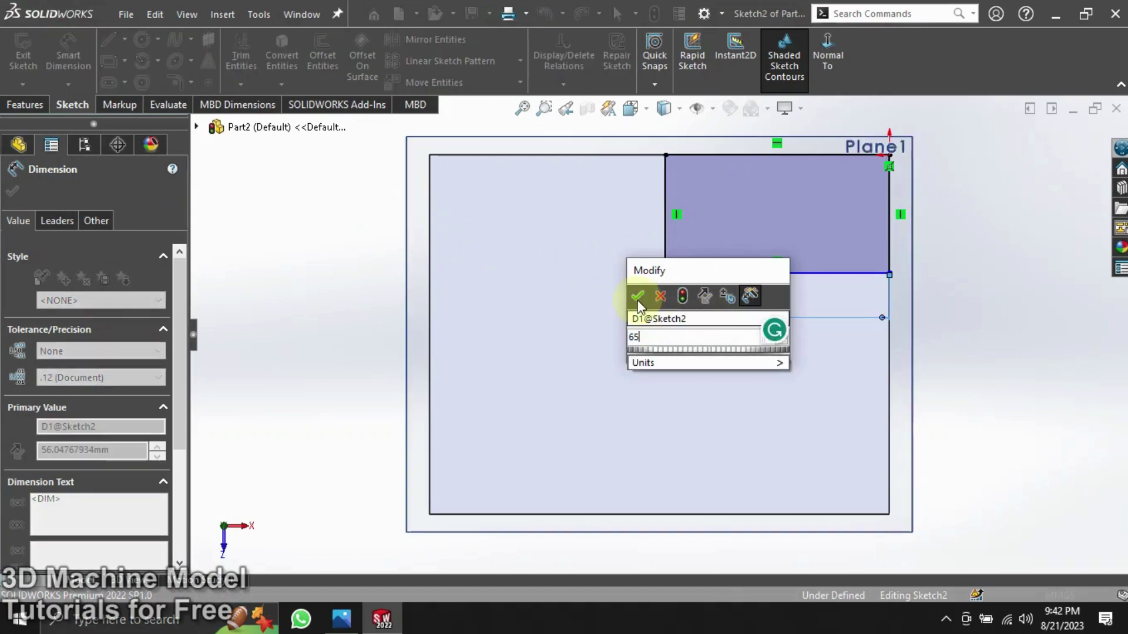
click(635, 298)
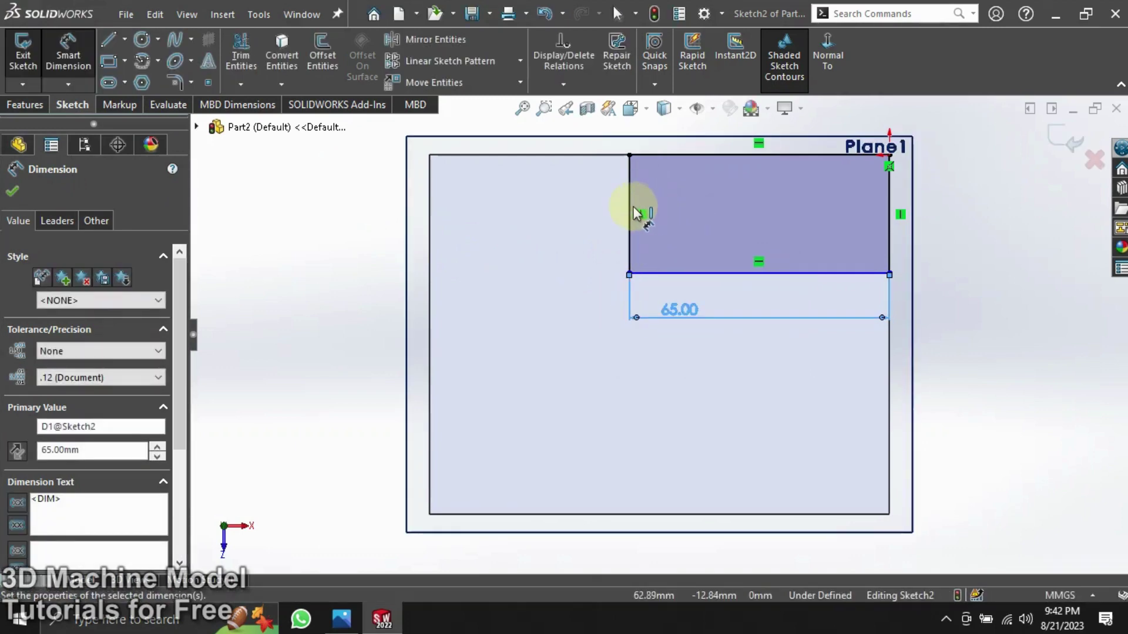
click(630, 208)
click(554, 217)
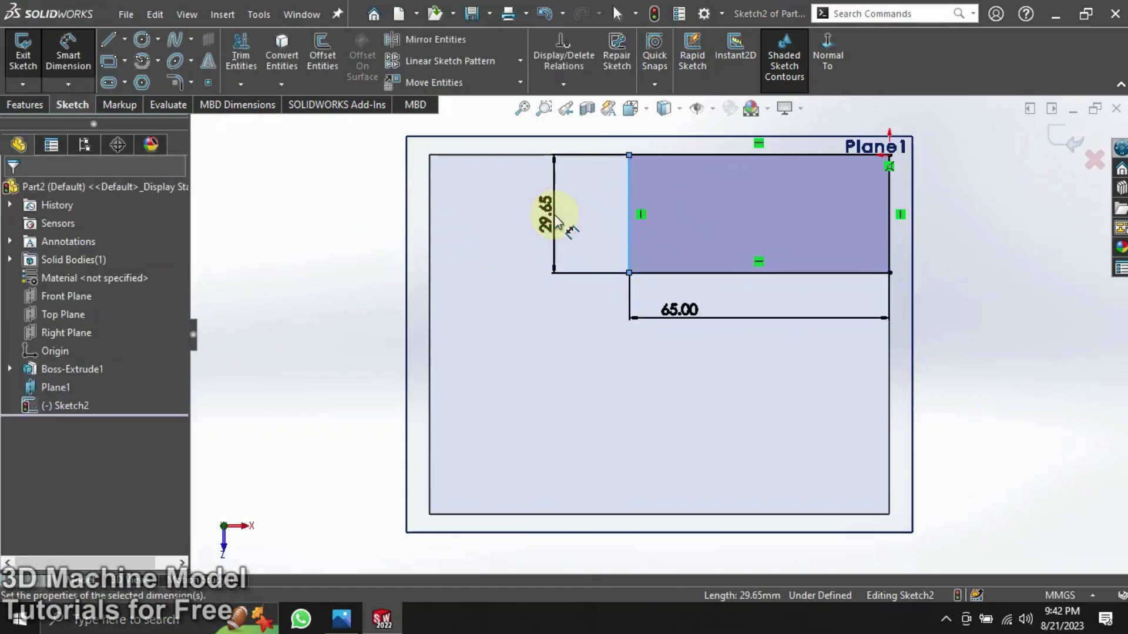
text(40)
click(479, 190)
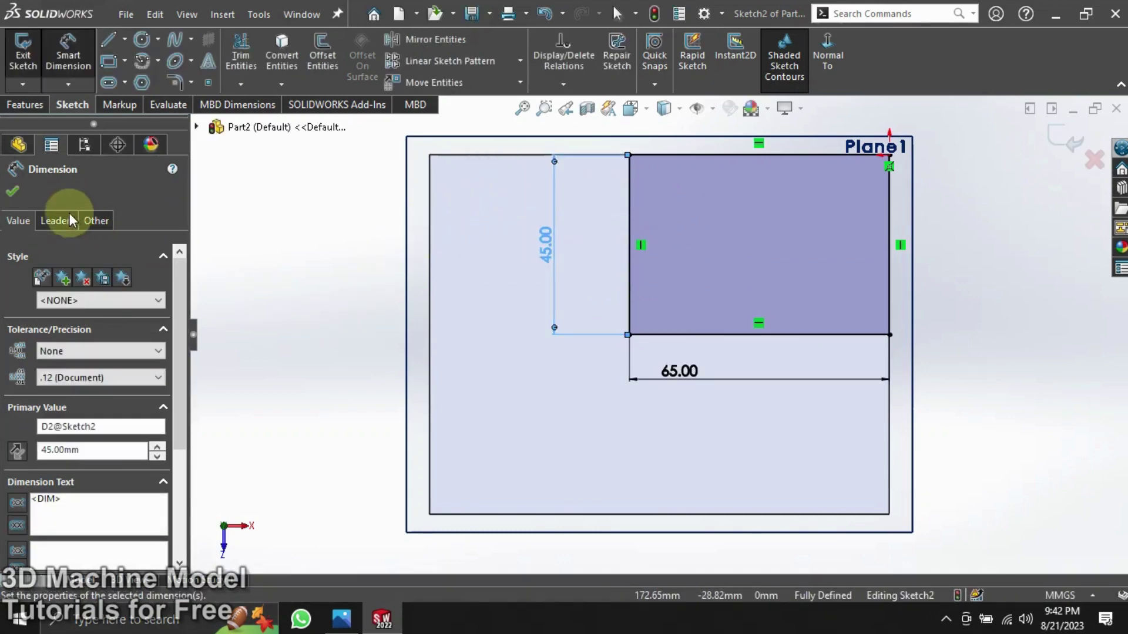
click(12, 191)
click(33, 51)
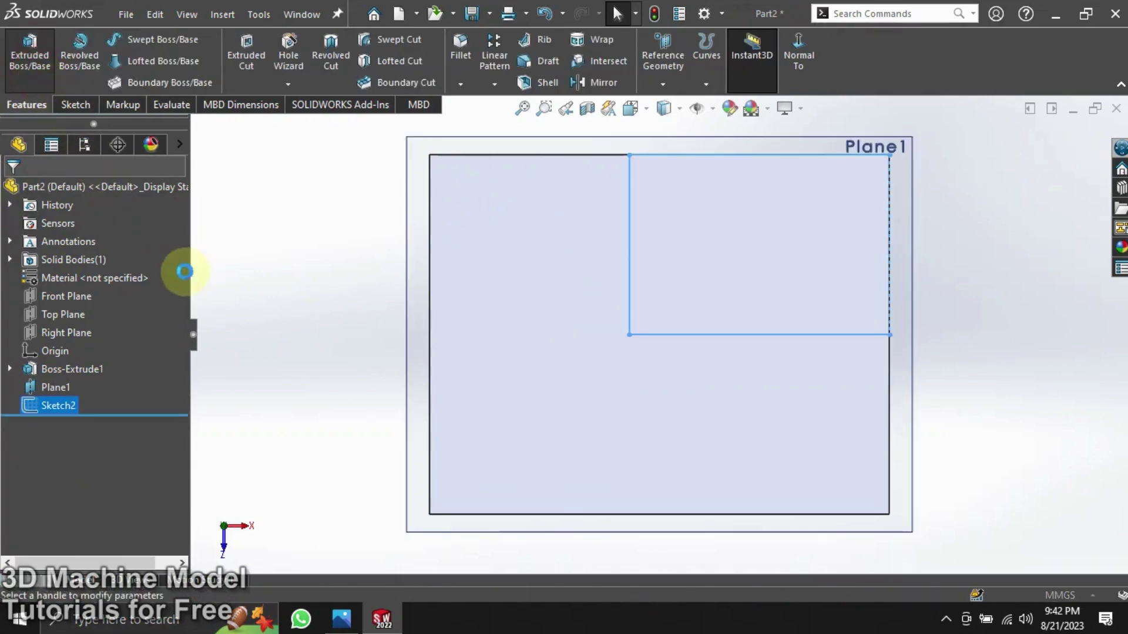
Step: Confirm the 90 mm rectangle extrusion, hide Plane1, and select the sloped side face
middle_drag(295, 205, 295, 226)
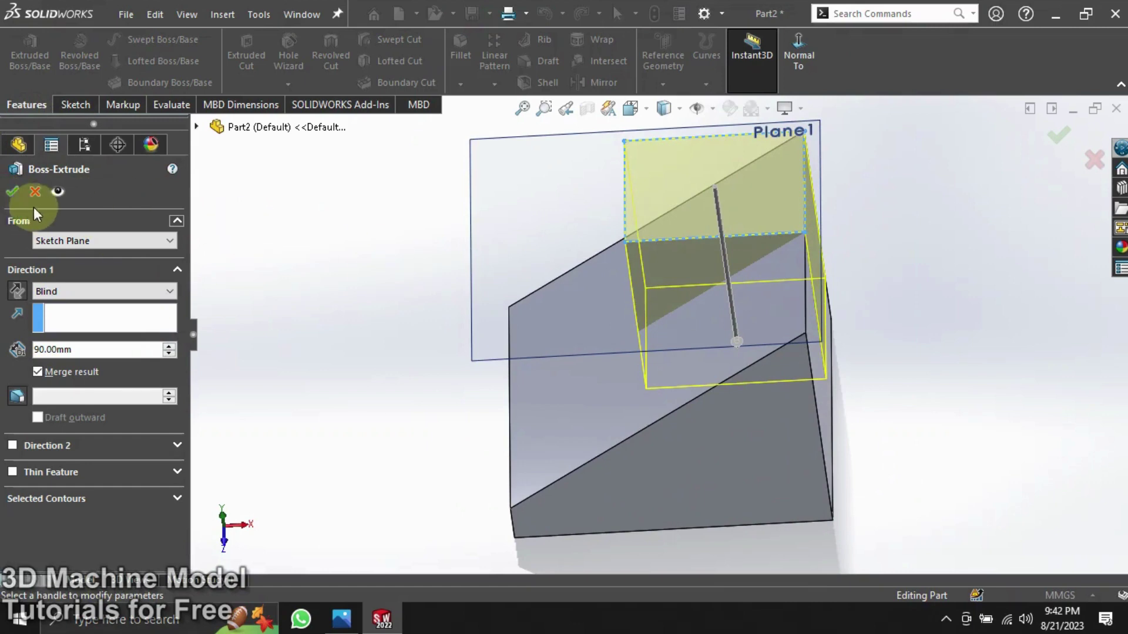
click(12, 193)
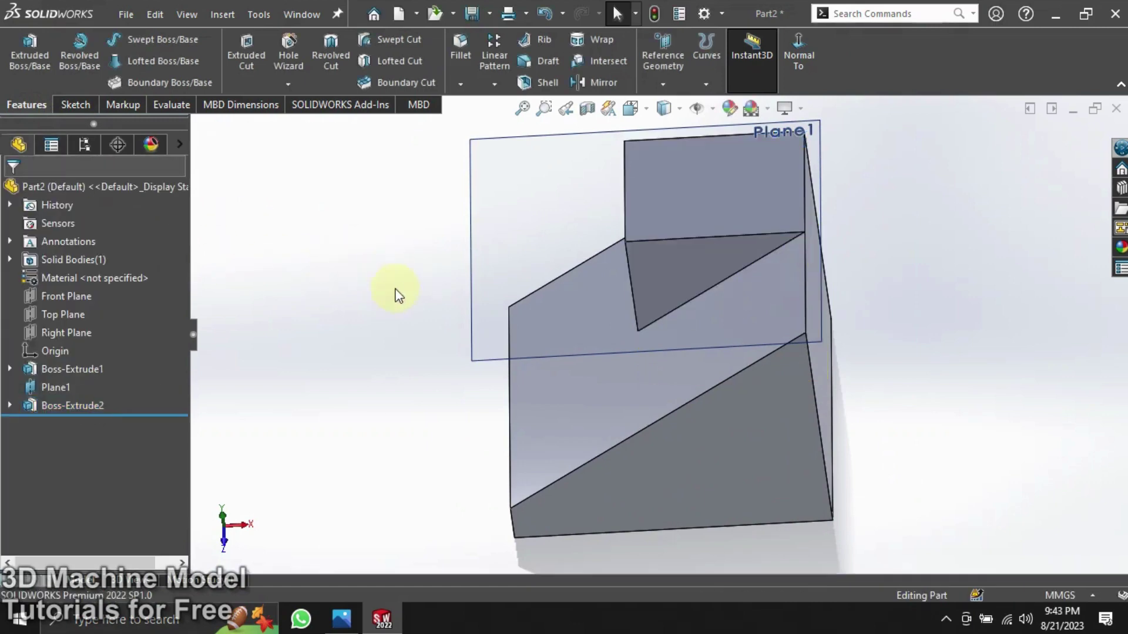
click(55, 387)
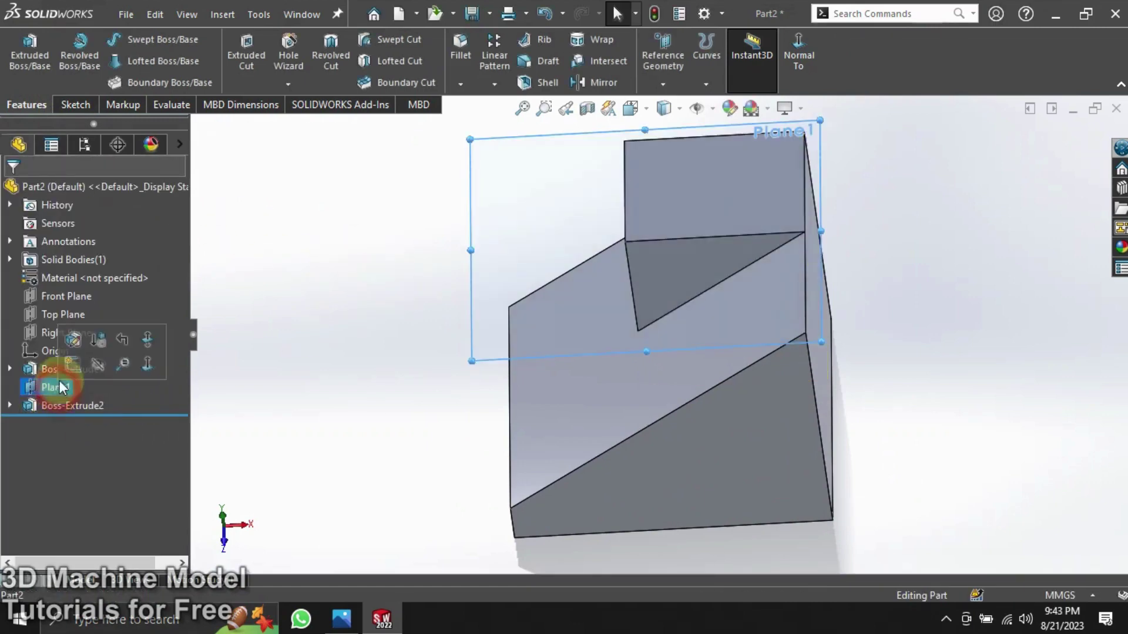
click(97, 369)
click(322, 355)
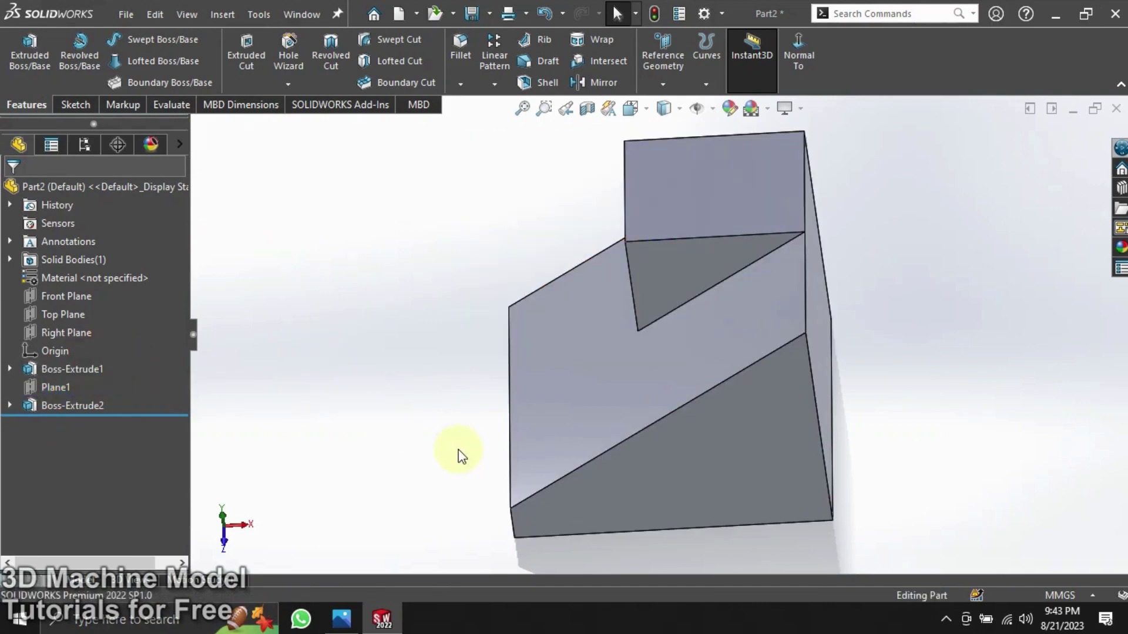
middle_drag(458, 450, 554, 407)
click(709, 443)
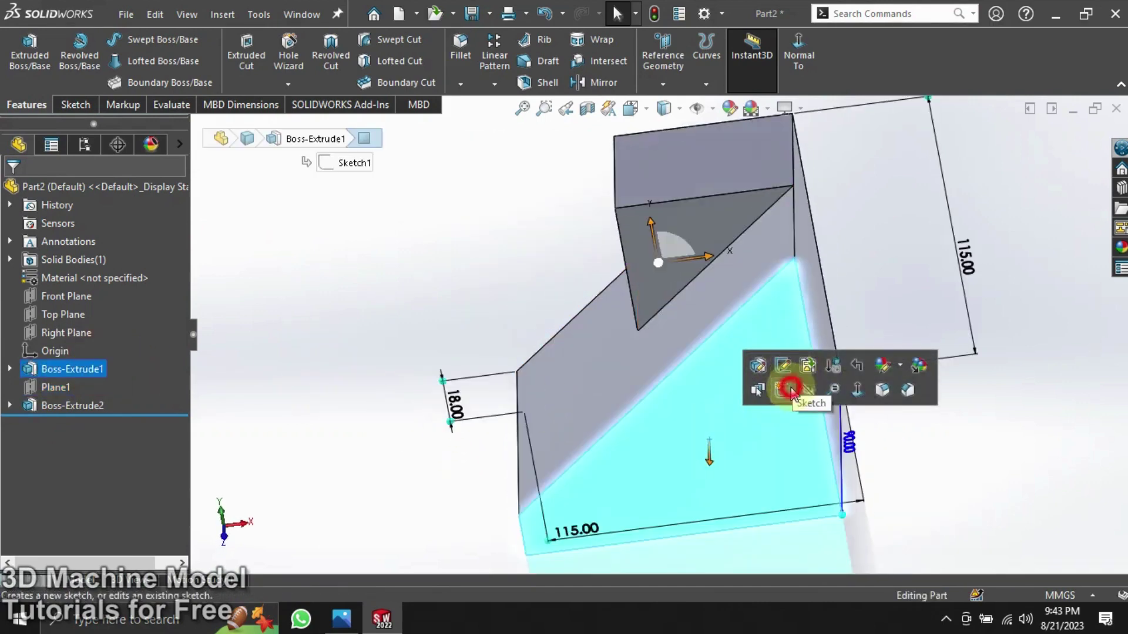
Step: Start a sketch on the side face and draw a vertical line along its right edge
click(791, 391)
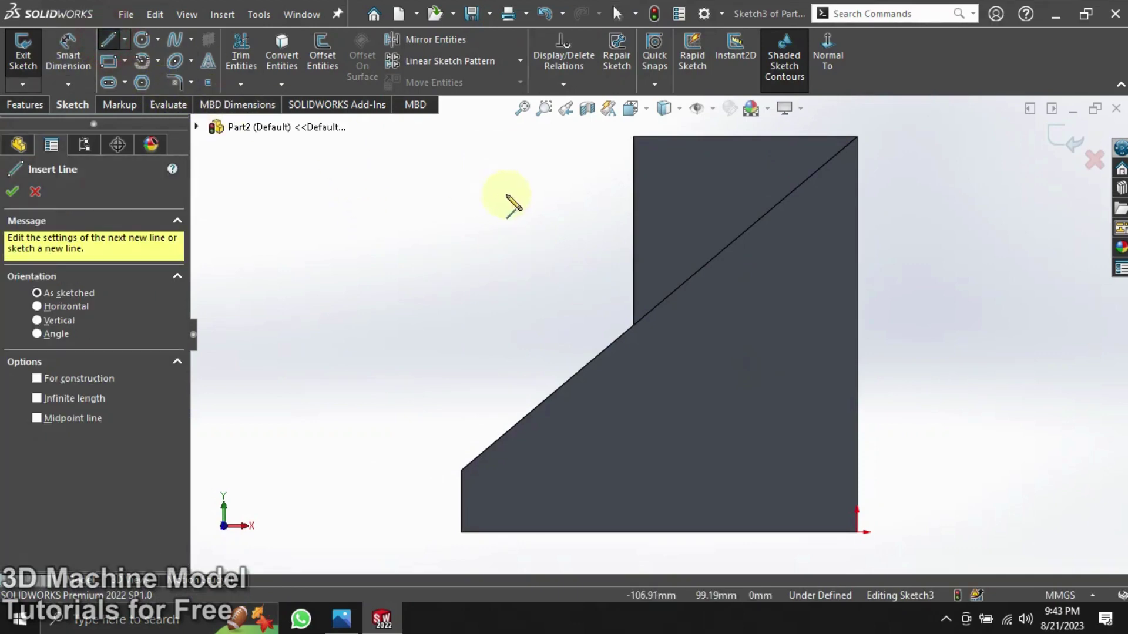
click(858, 224)
click(857, 360)
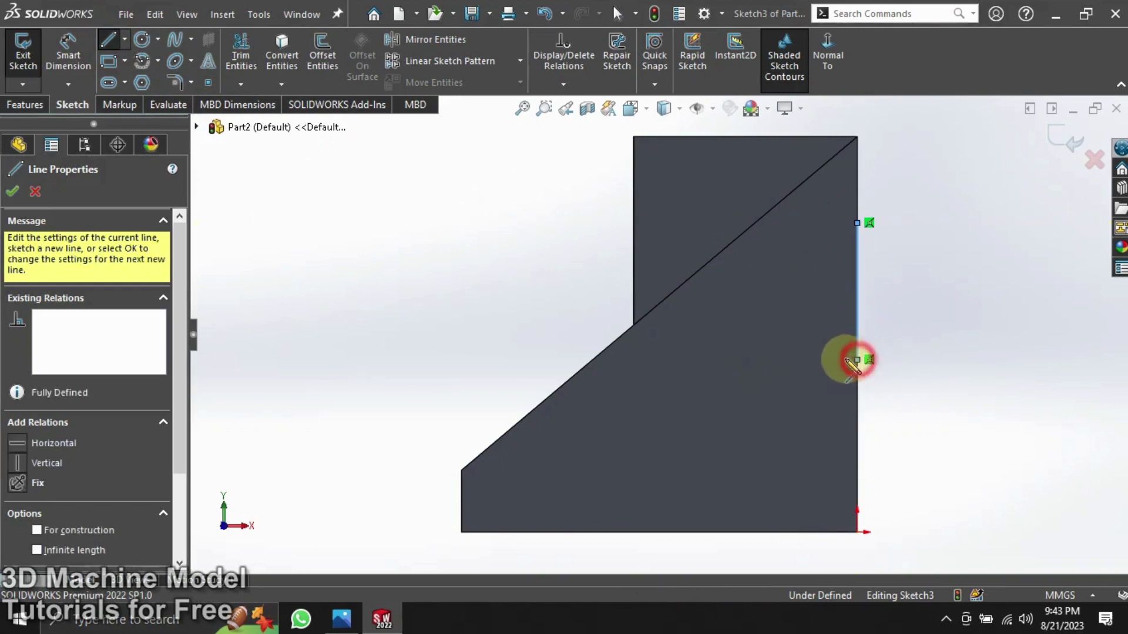
click(91, 39)
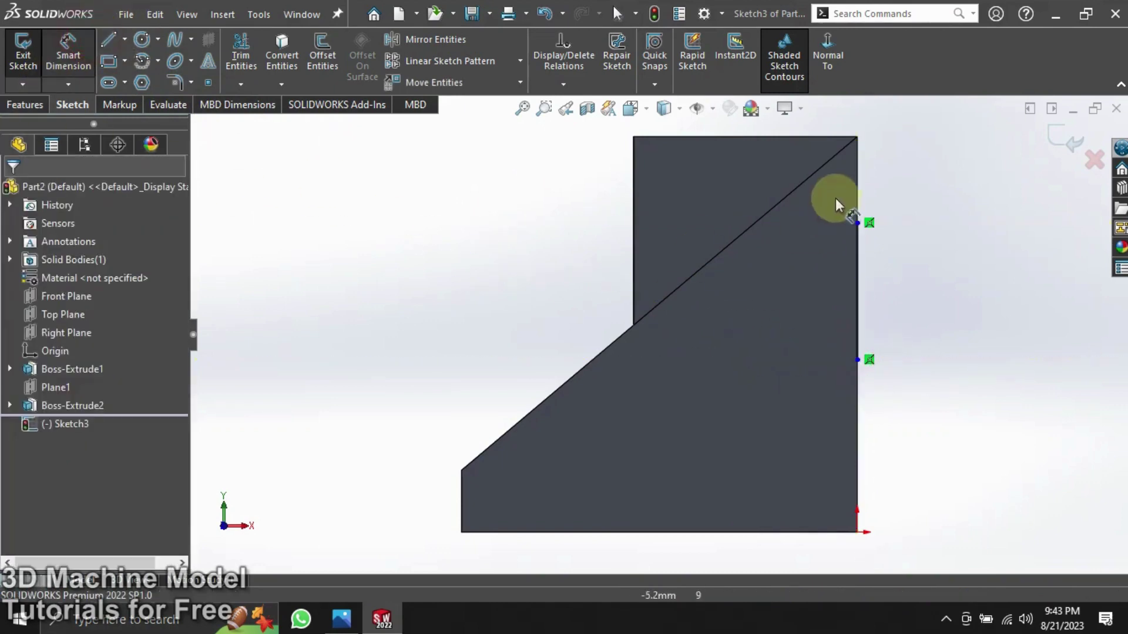
Step: Dimension the line 35 mm below the top corner and 30 mm long
click(857, 136)
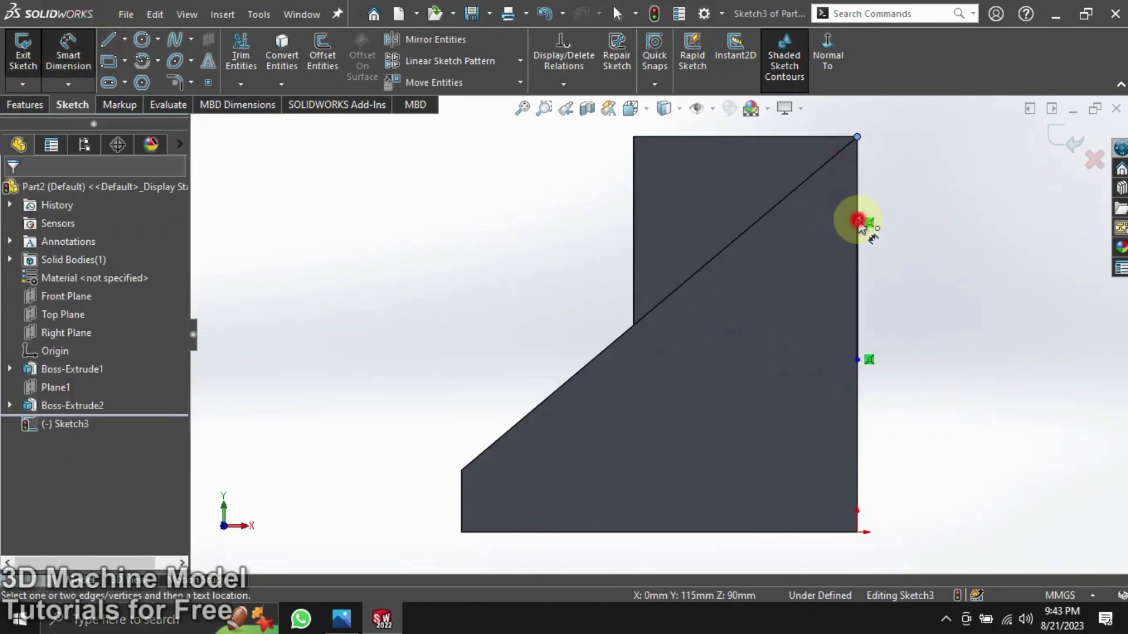
click(857, 222)
click(933, 234)
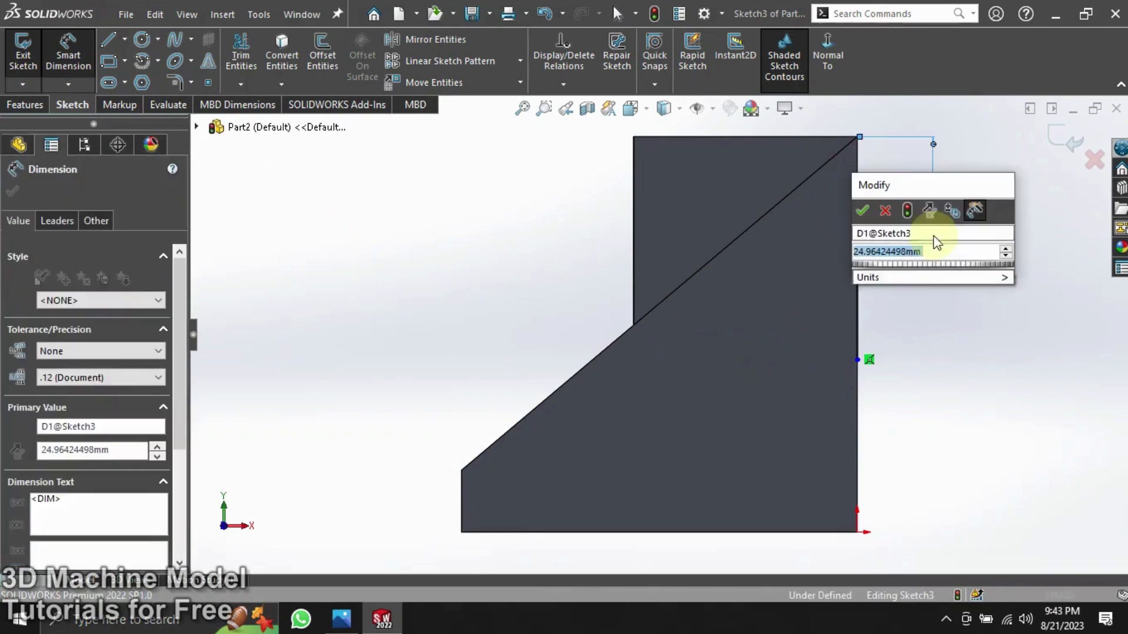
click(863, 212)
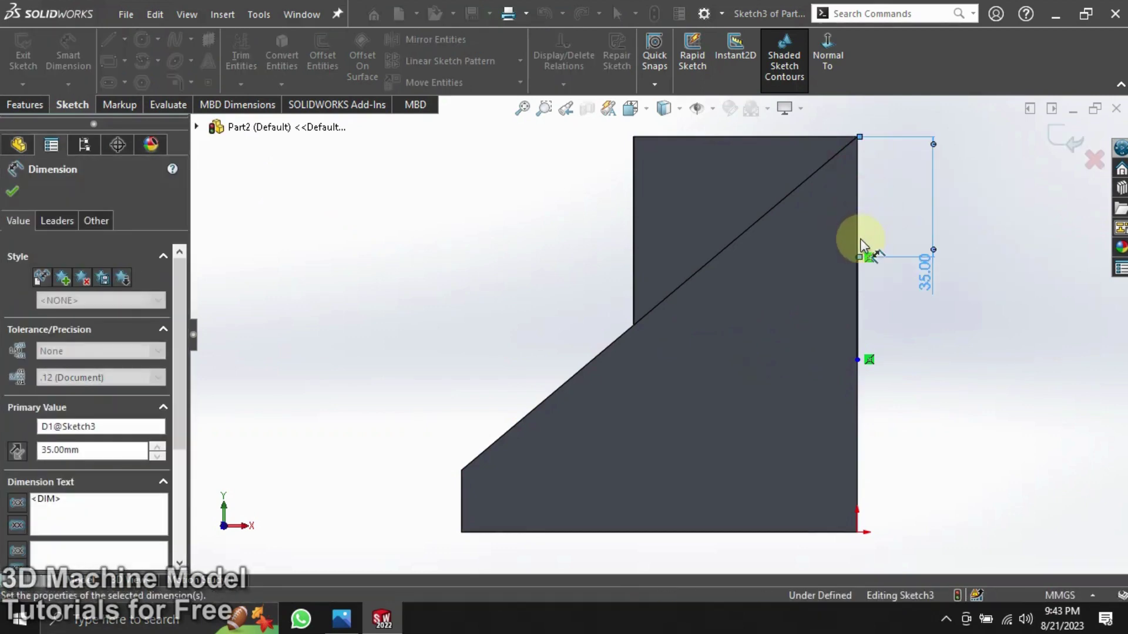
click(857, 292)
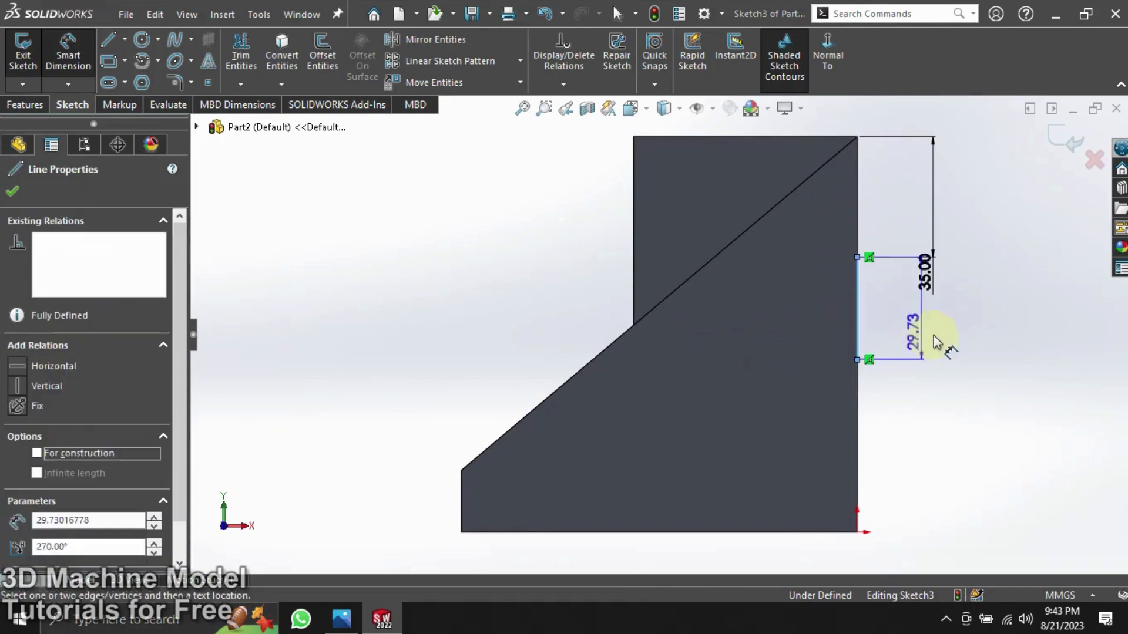
click(947, 340)
text(30)
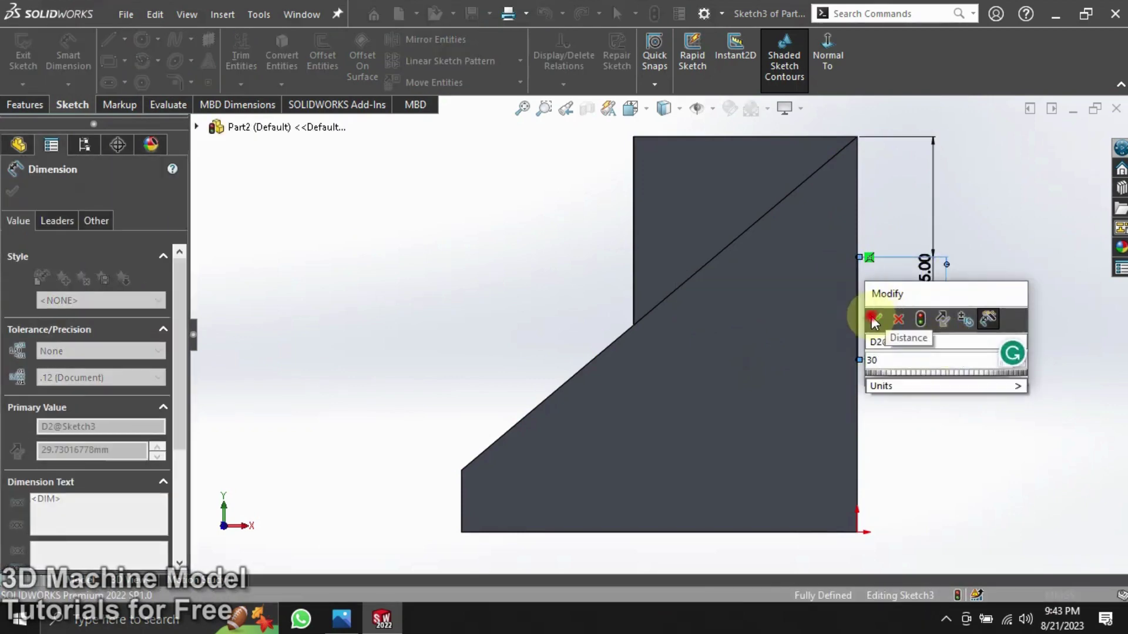
click(875, 319)
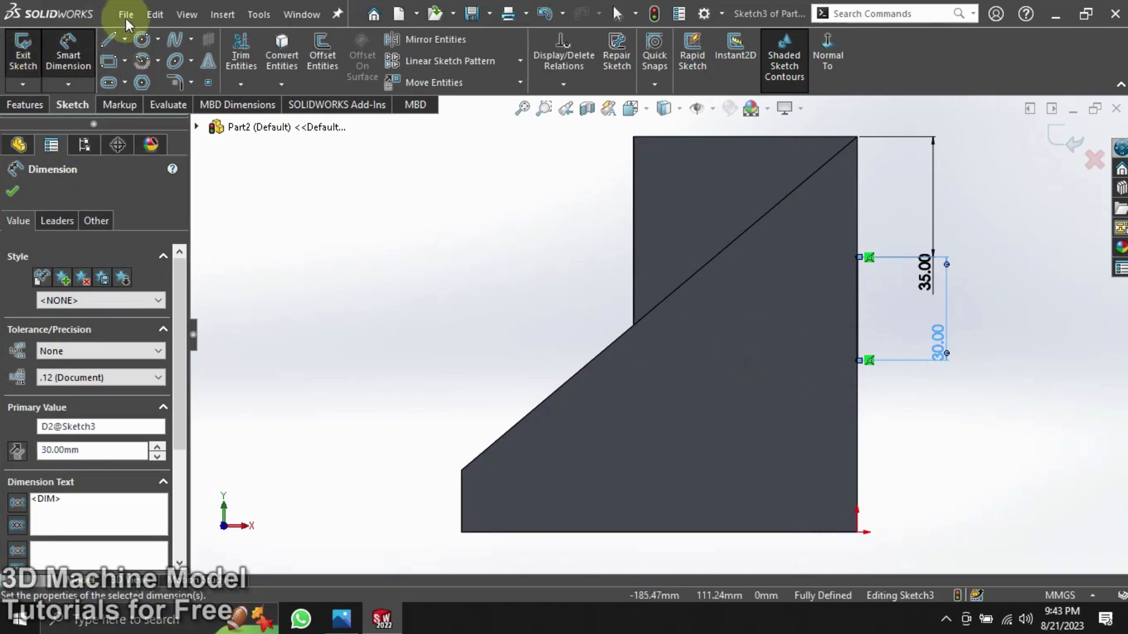
click(109, 40)
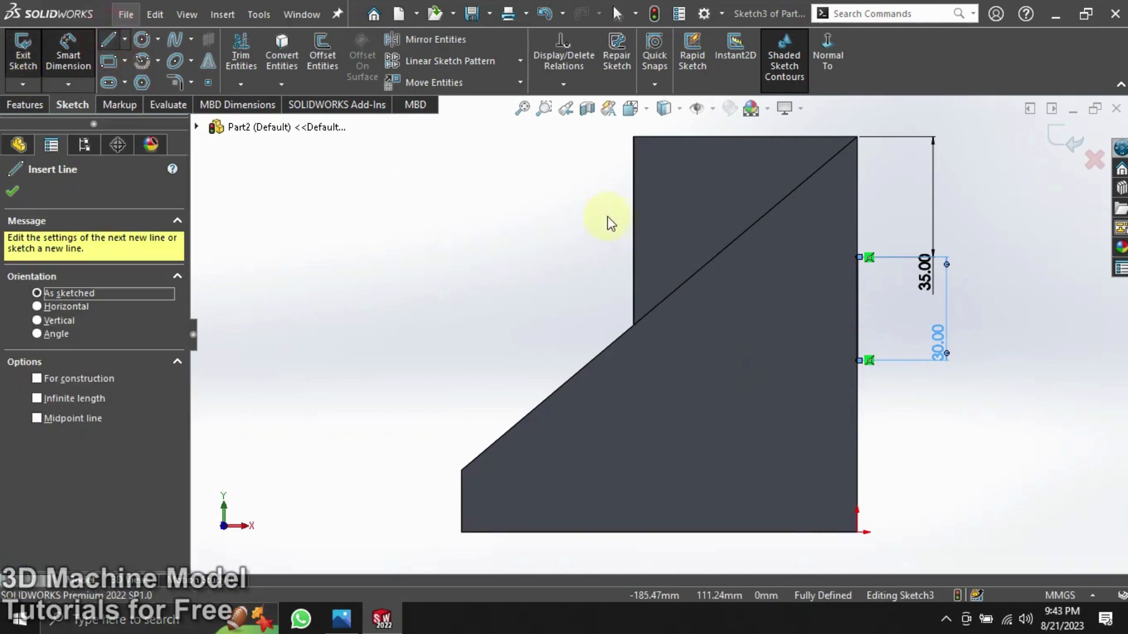
Step: Draw horizontal, diagonal and horizontal lines closing a region against the sloped edge, then exit the sketch
click(859, 258)
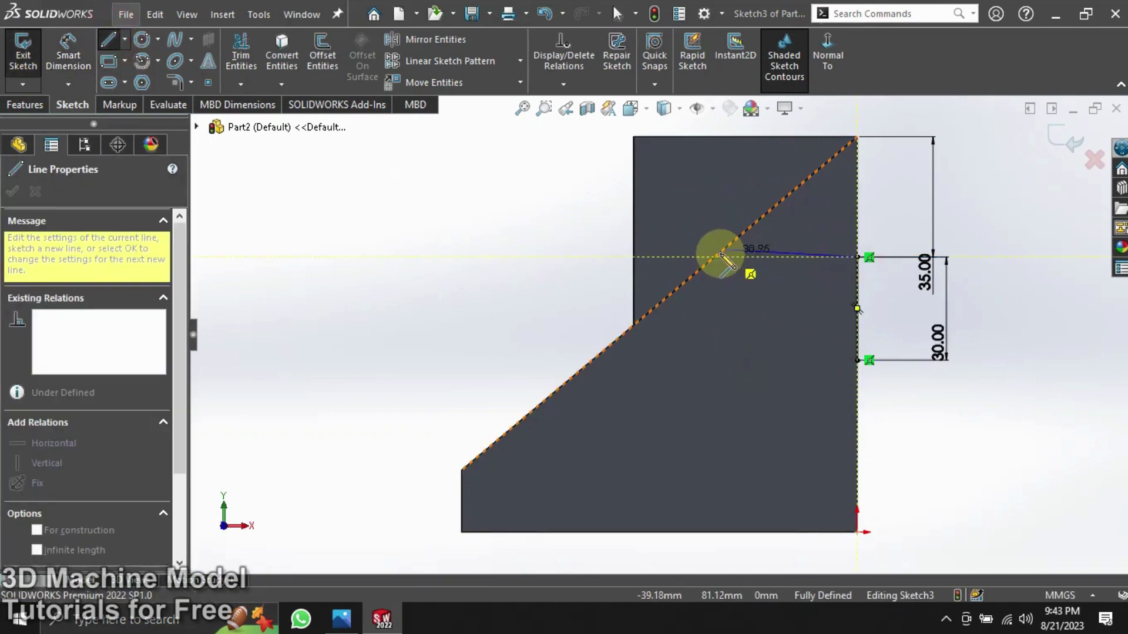
click(715, 256)
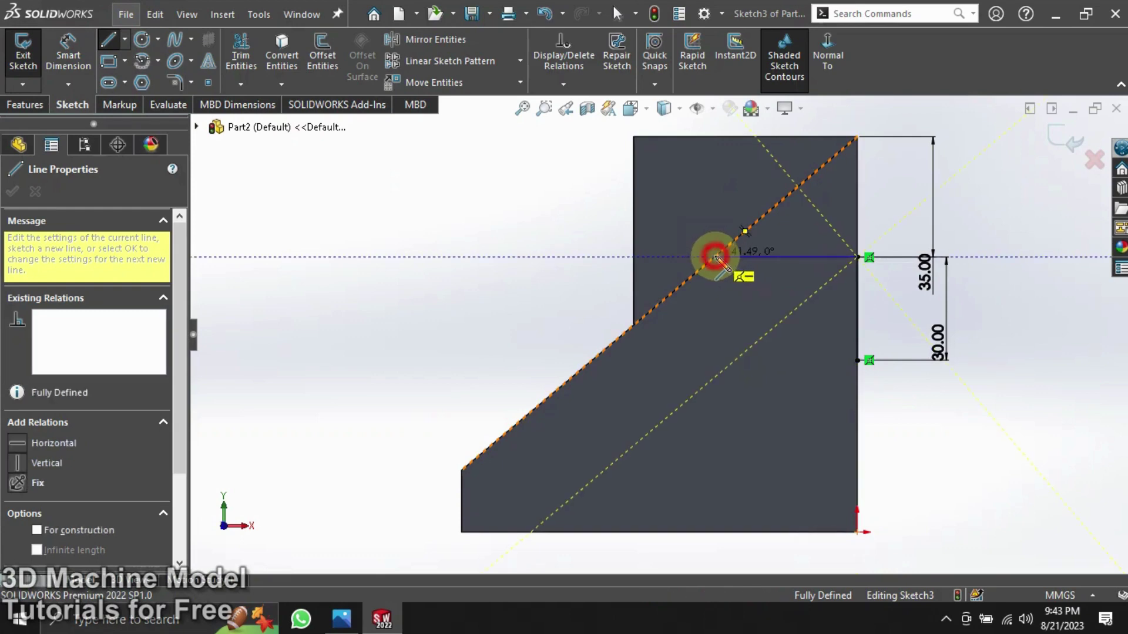
click(591, 362)
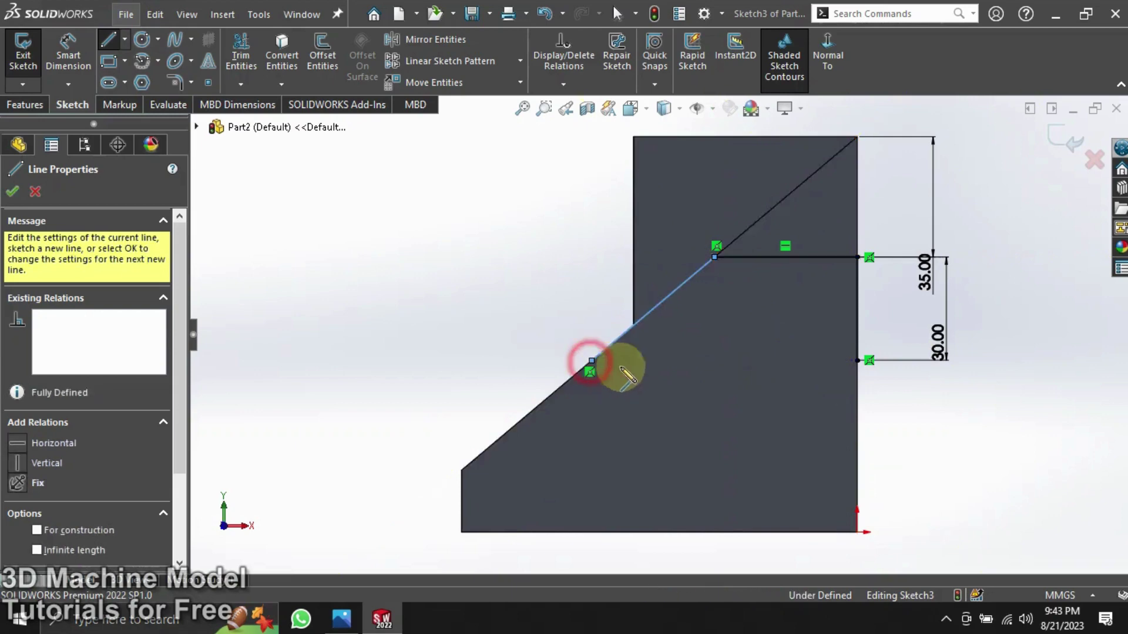
click(855, 362)
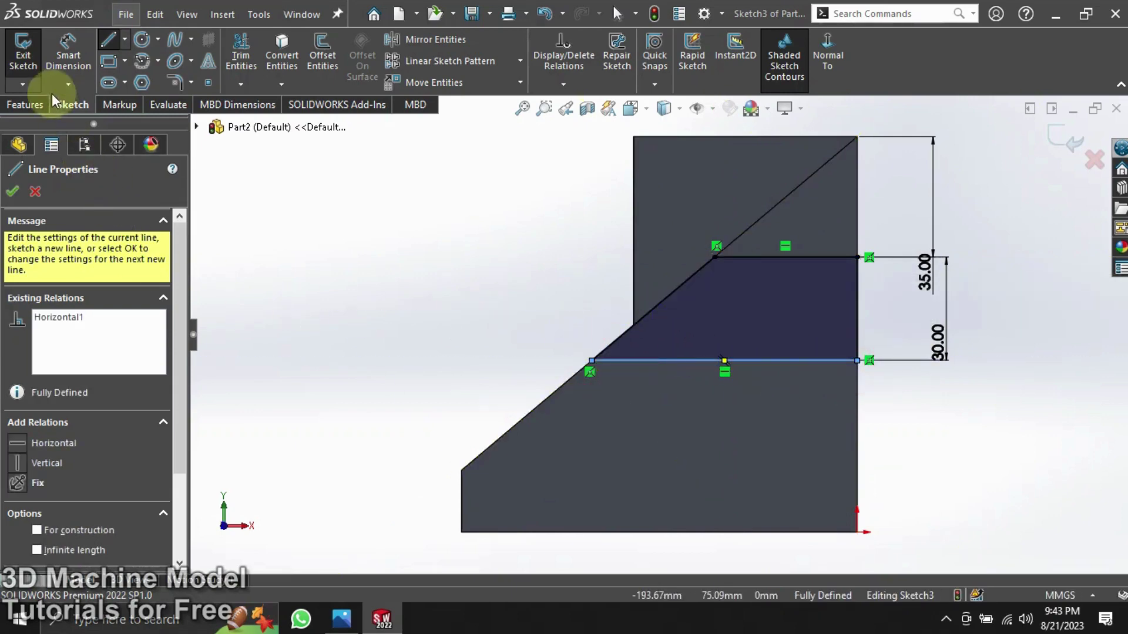
click(26, 53)
Step: Extrude Sketch3's closed region 65 mm as Boss-Extrude3 and select the new boss's end face
click(23, 106)
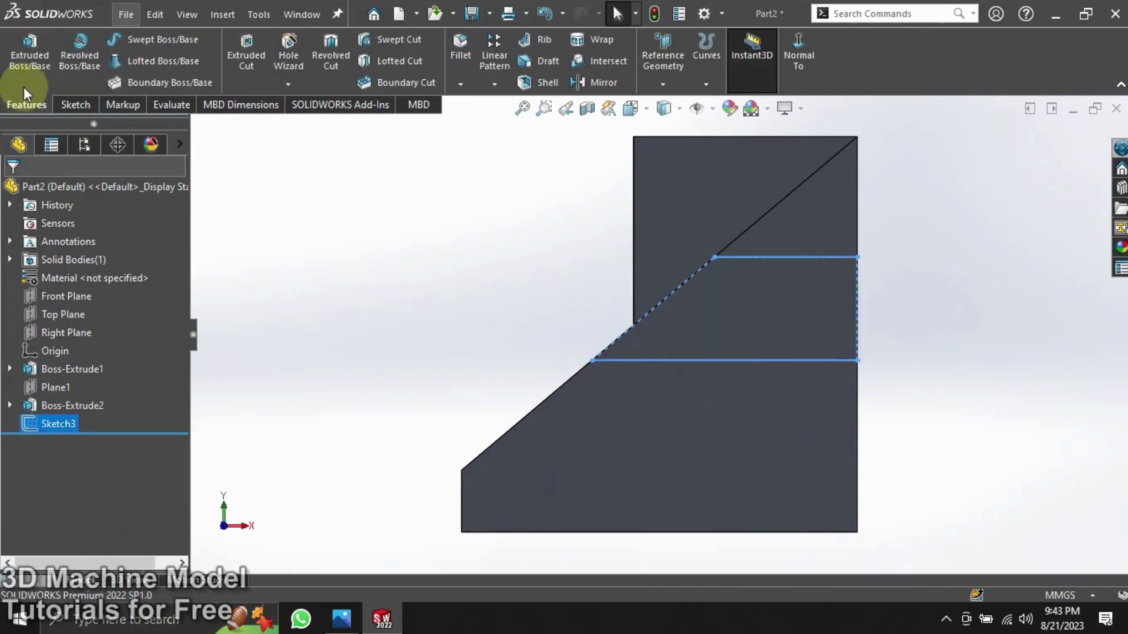
click(27, 68)
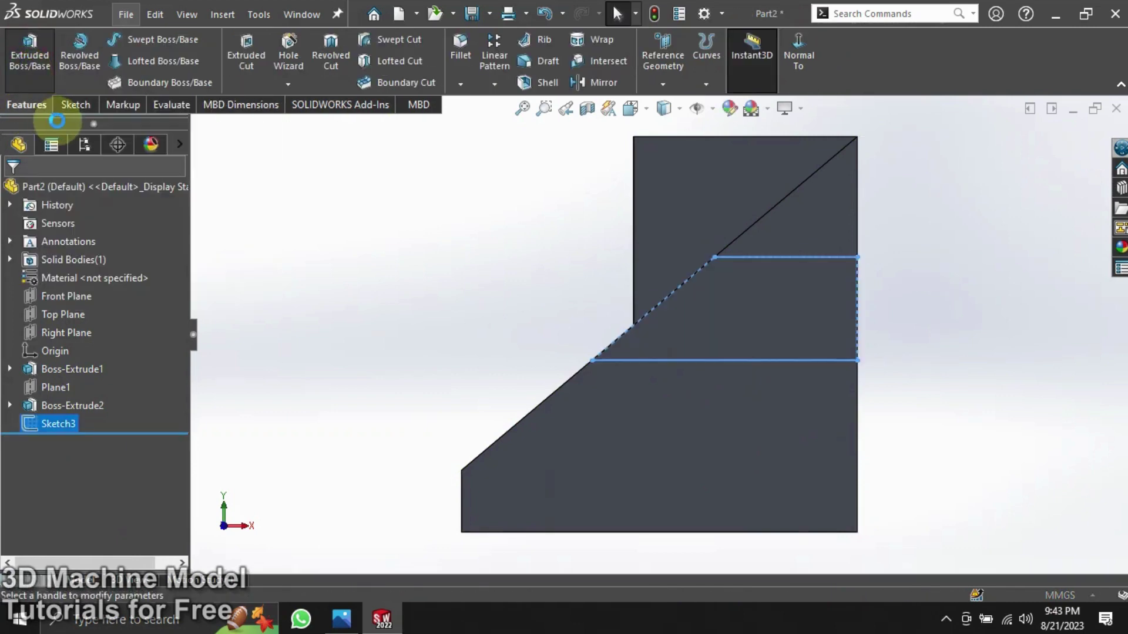
text(65.00mm)
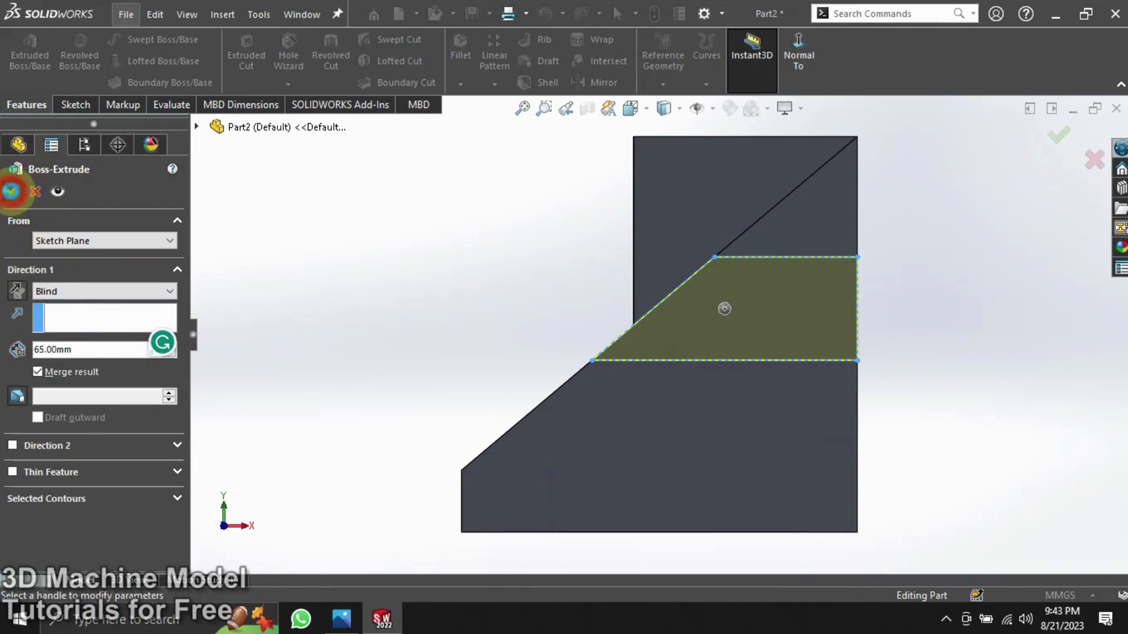
click(11, 190)
middle_drag(400, 273, 461, 300)
click(574, 244)
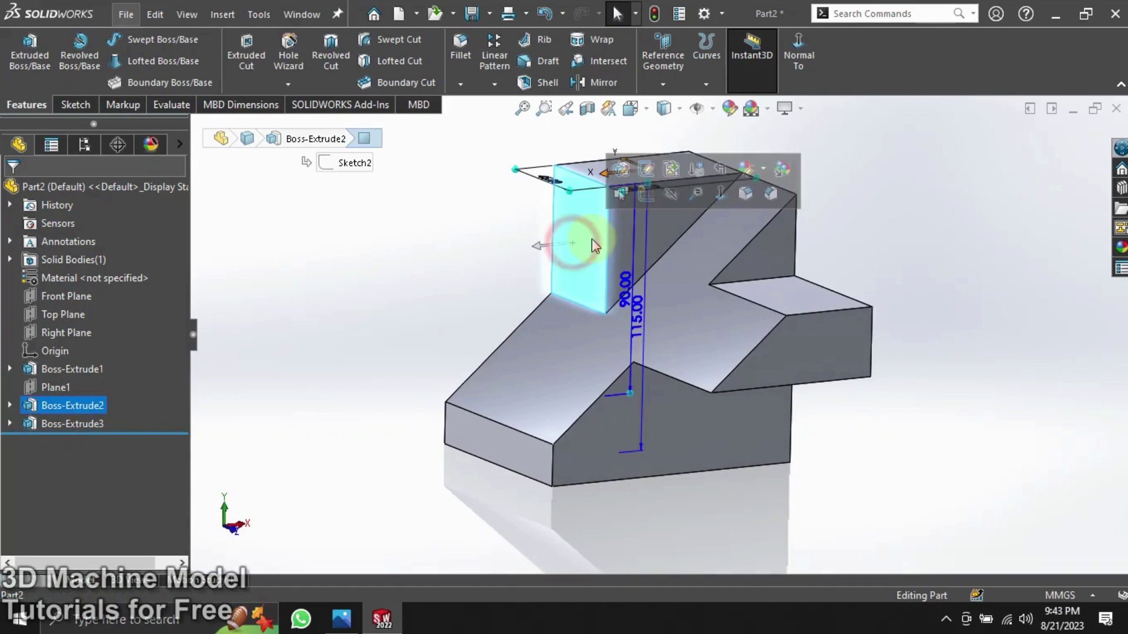
Step: Start a sketch on the boss's end face and draw a circle in its upper-left area
click(647, 199)
click(335, 299)
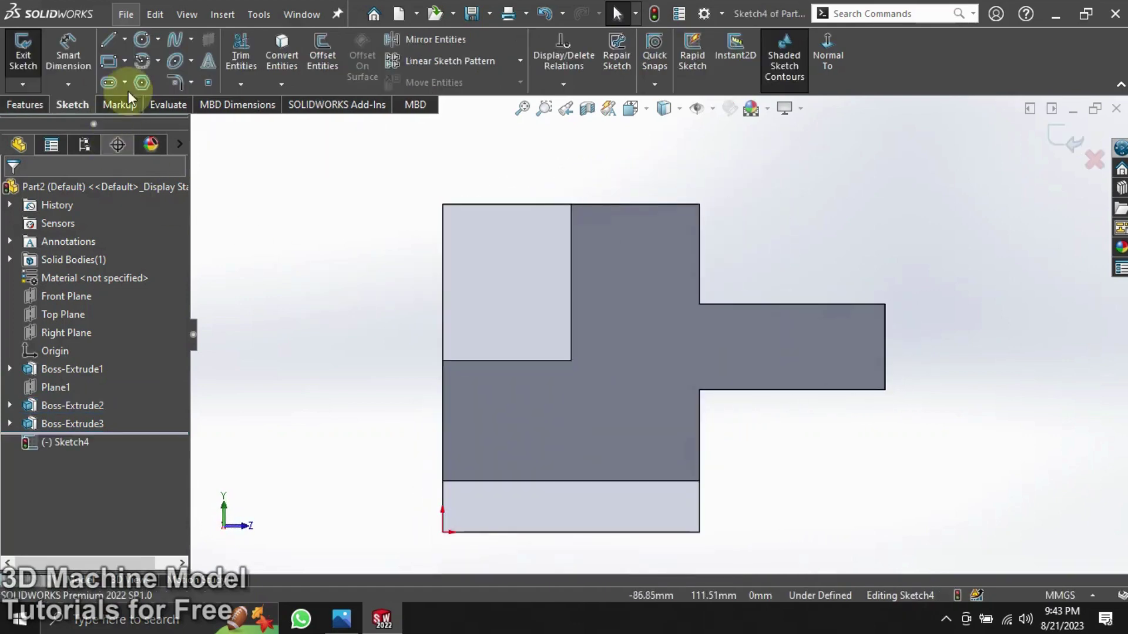
click(144, 41)
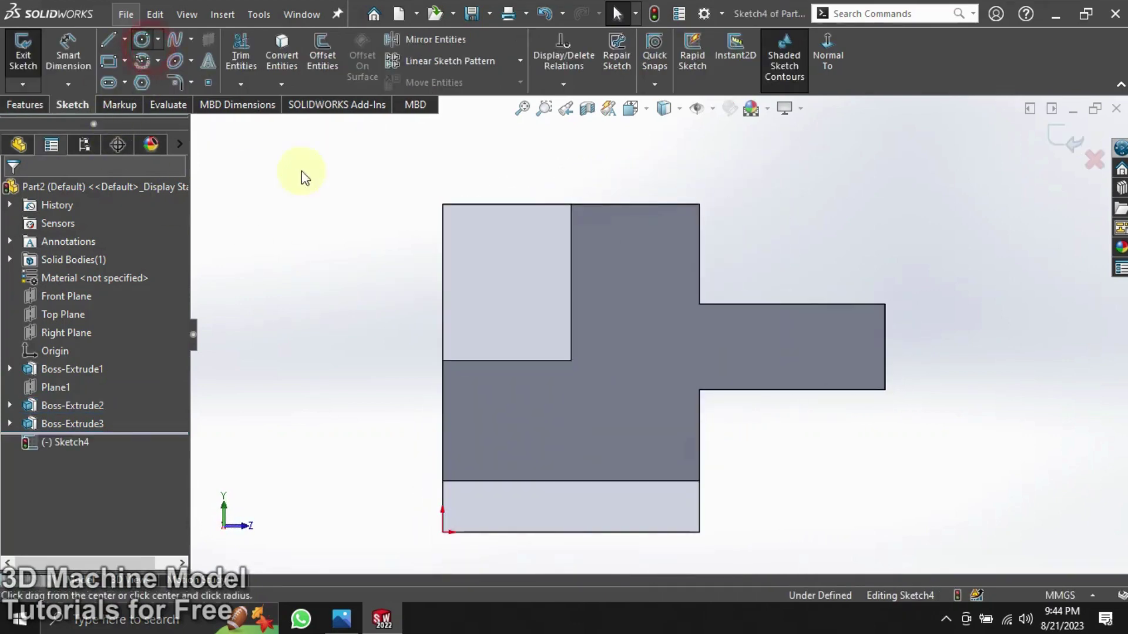
click(509, 280)
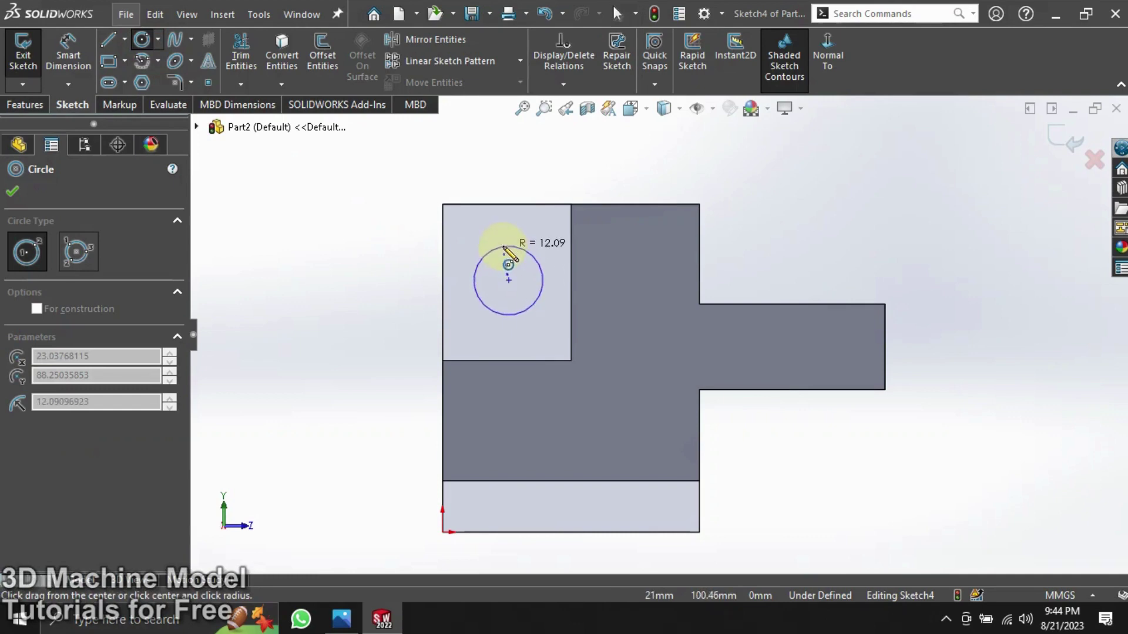
click(504, 247)
right_click(382, 258)
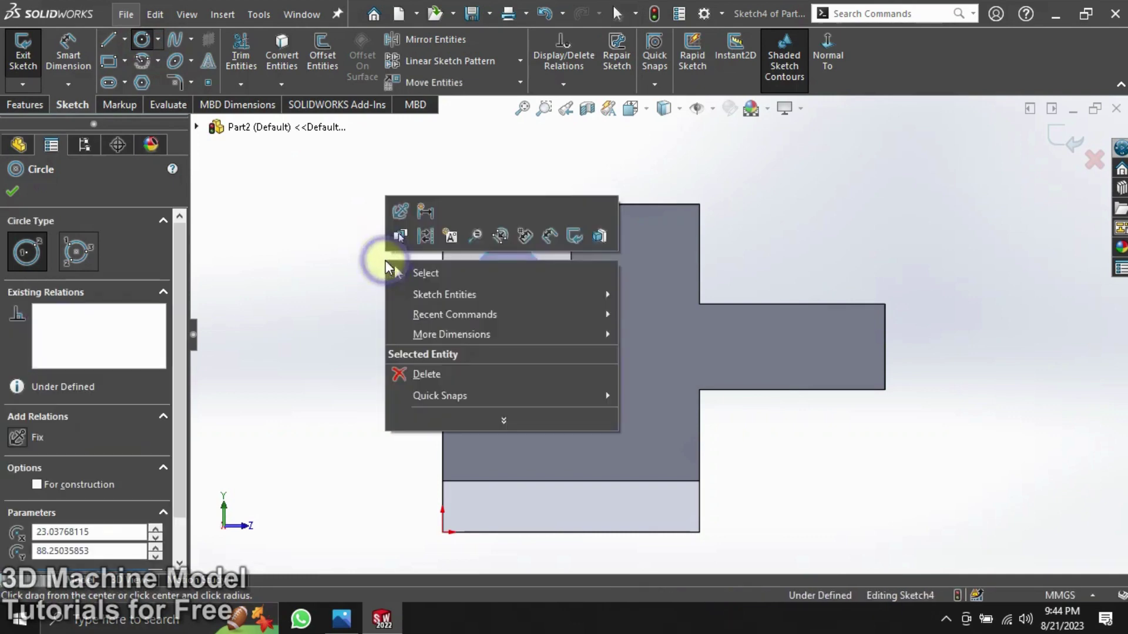
click(393, 269)
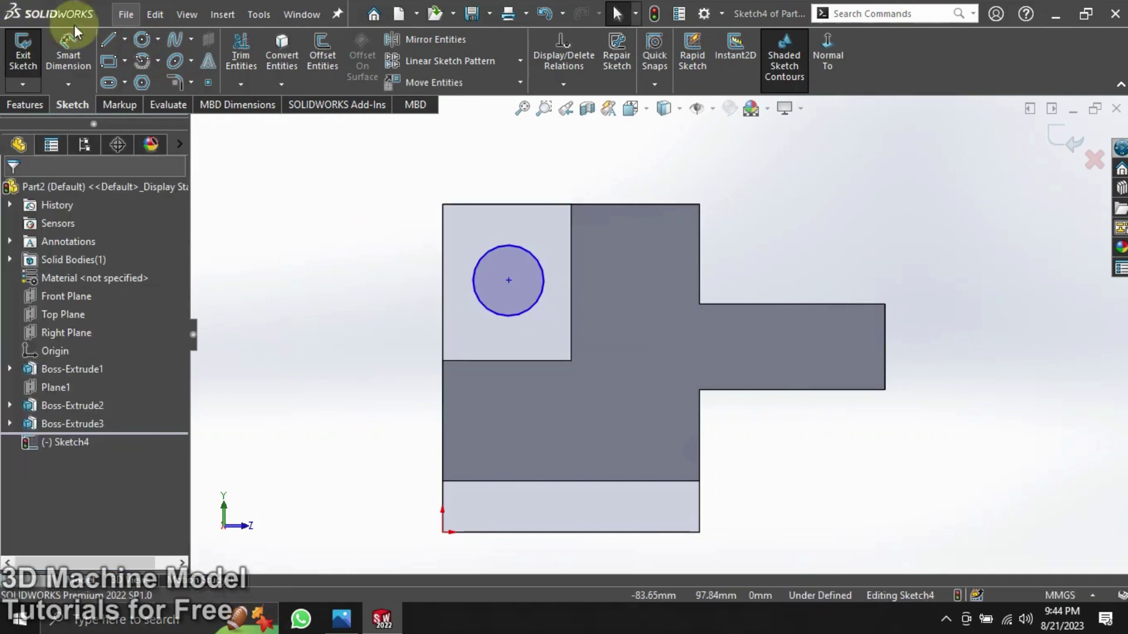
Step: Place the circle's centre 25 mm below the part's top edge, then pick the boss's right edge
click(68, 53)
click(538, 206)
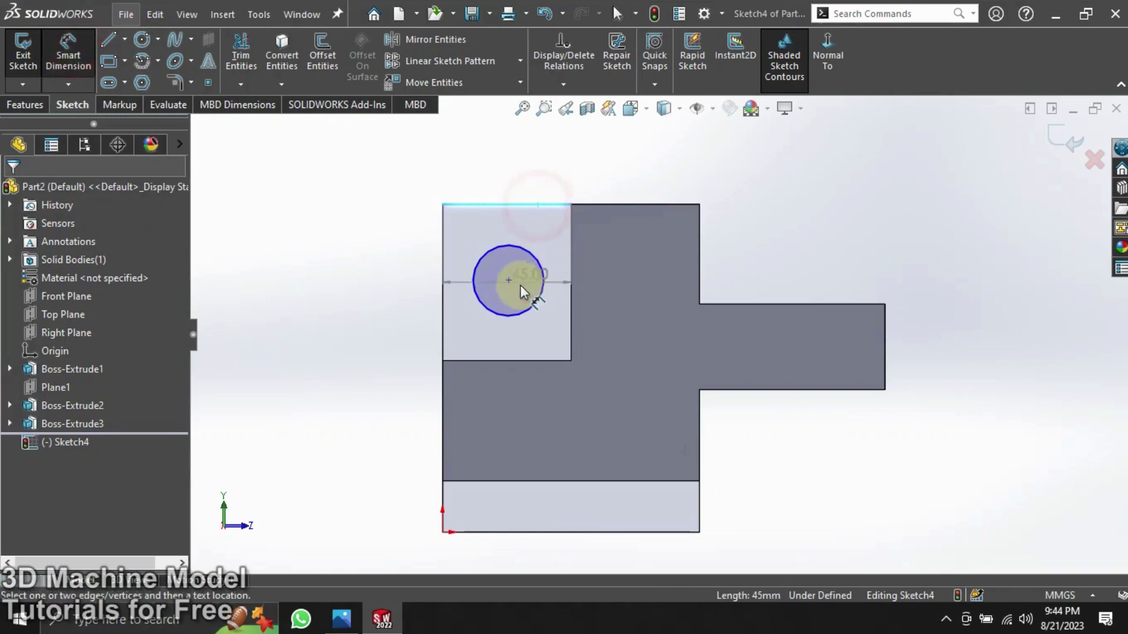
click(509, 281)
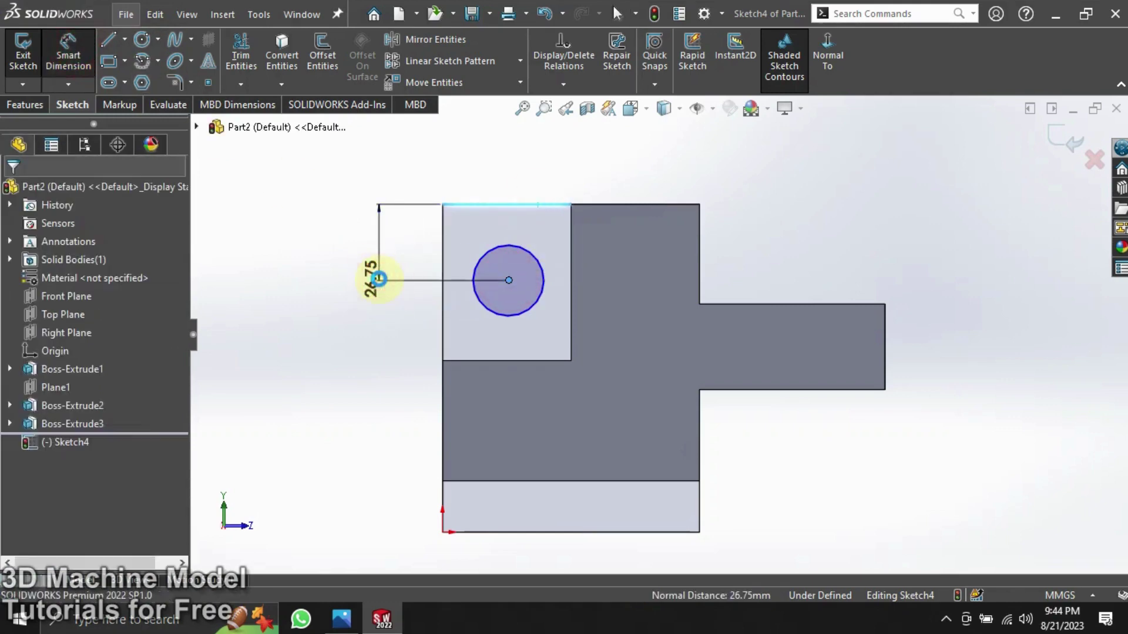
click(378, 278)
text(25)
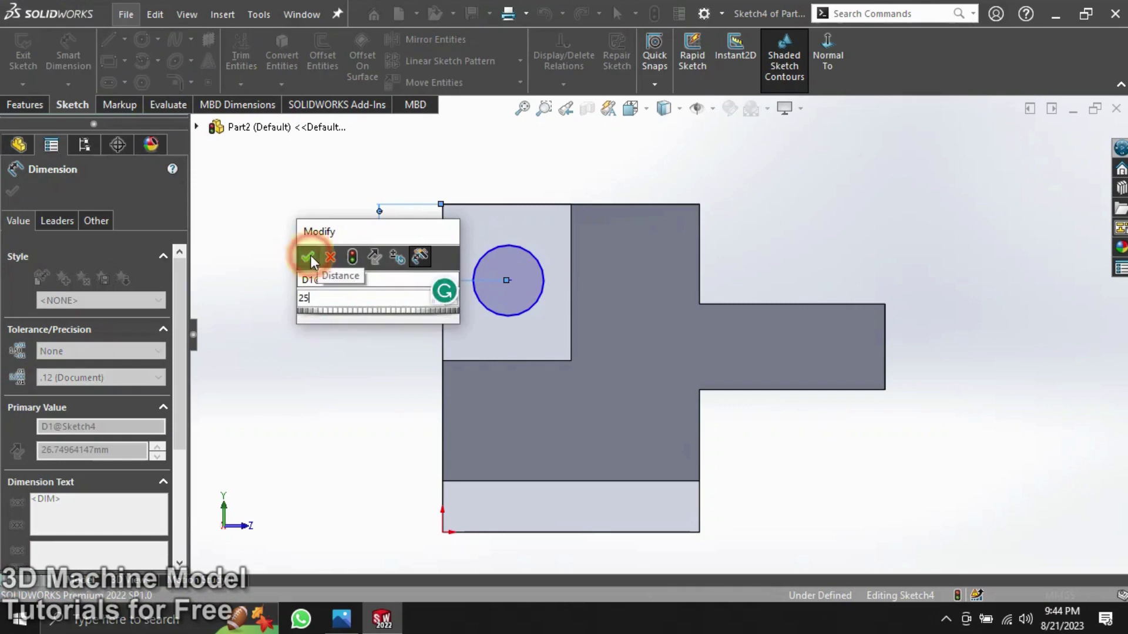
click(308, 257)
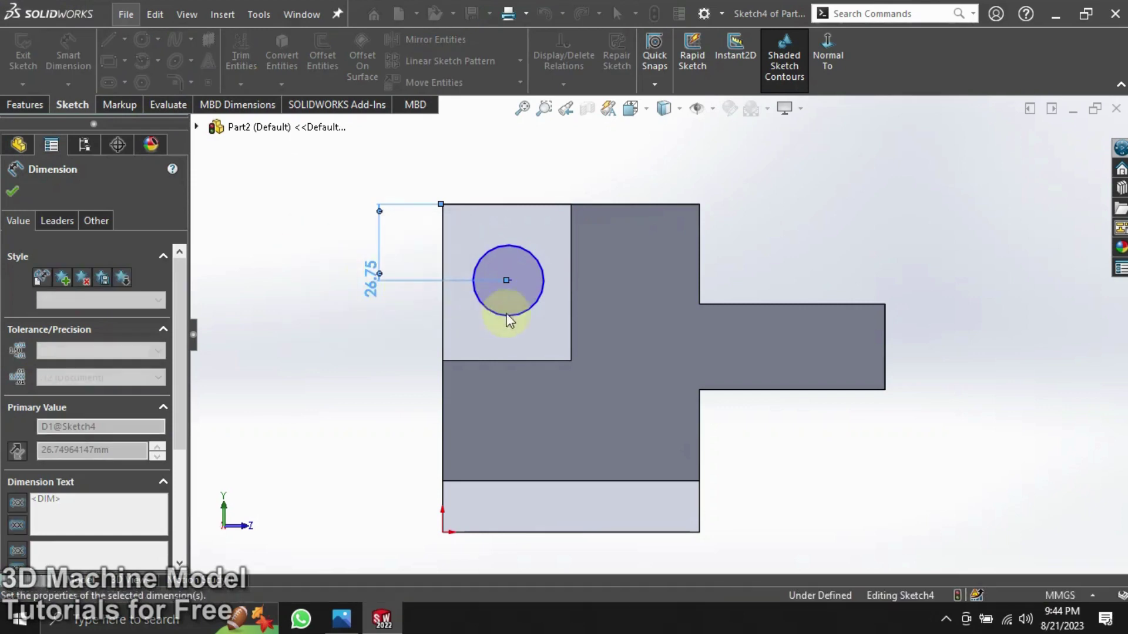
click(570, 230)
Step: Dimension the circle centre 22.5 mm from the boss's right edge
click(510, 274)
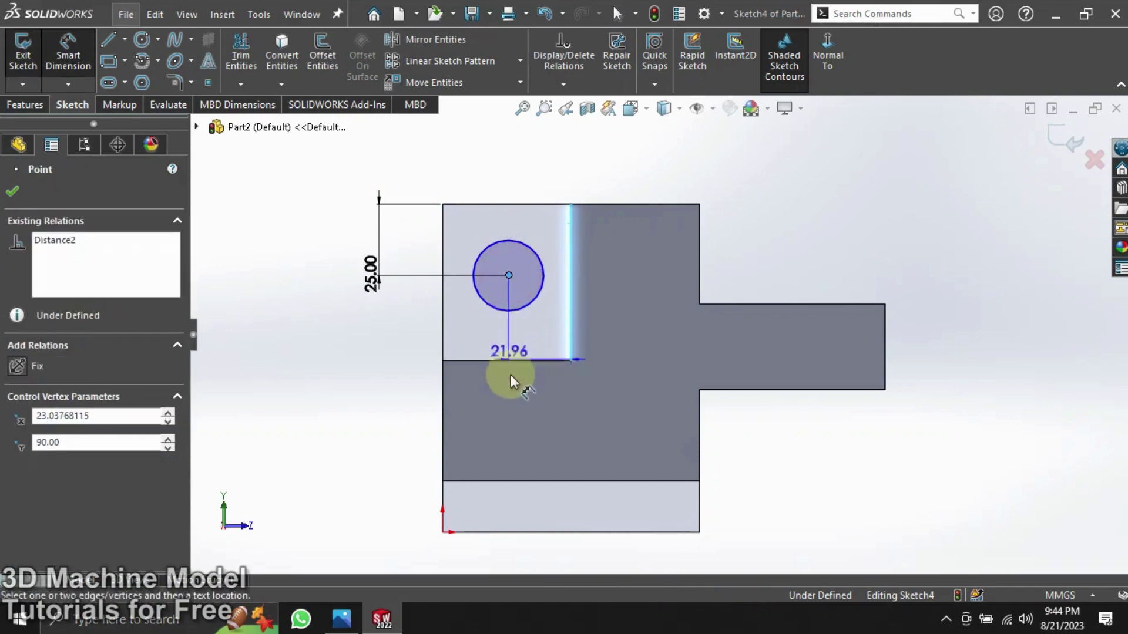
click(511, 398)
text(2)
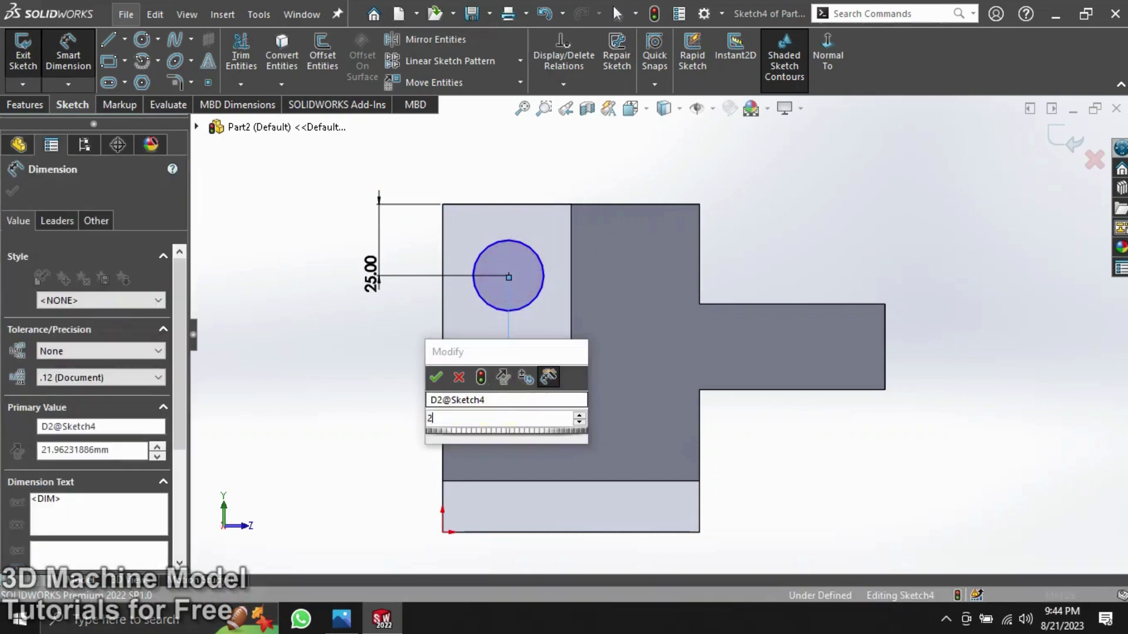
text(2.5)
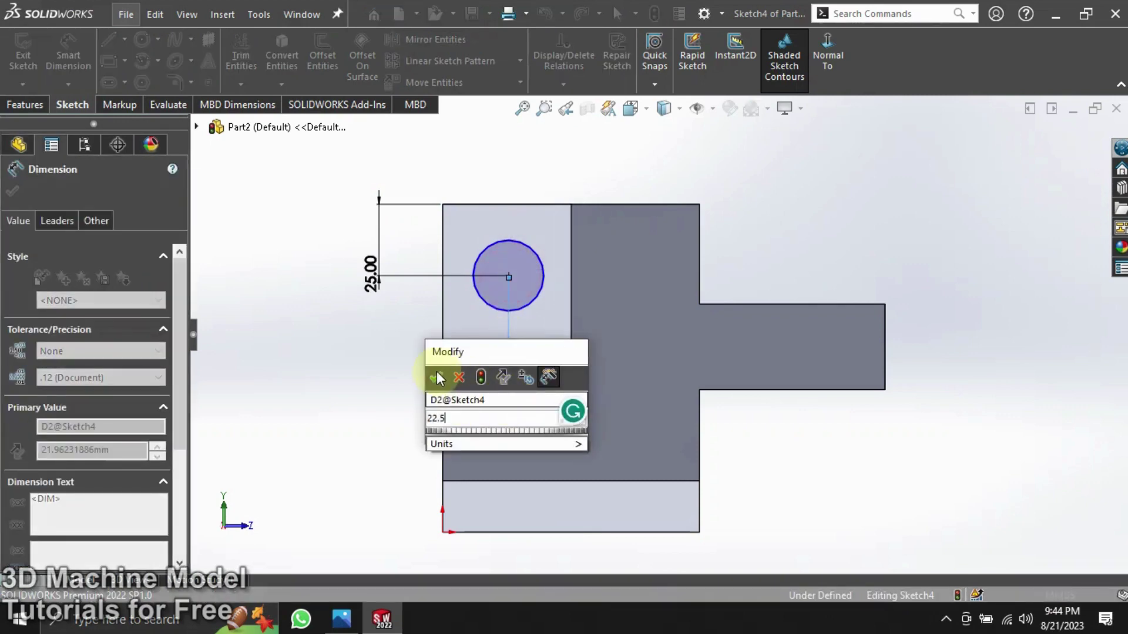
click(436, 376)
key(Escape)
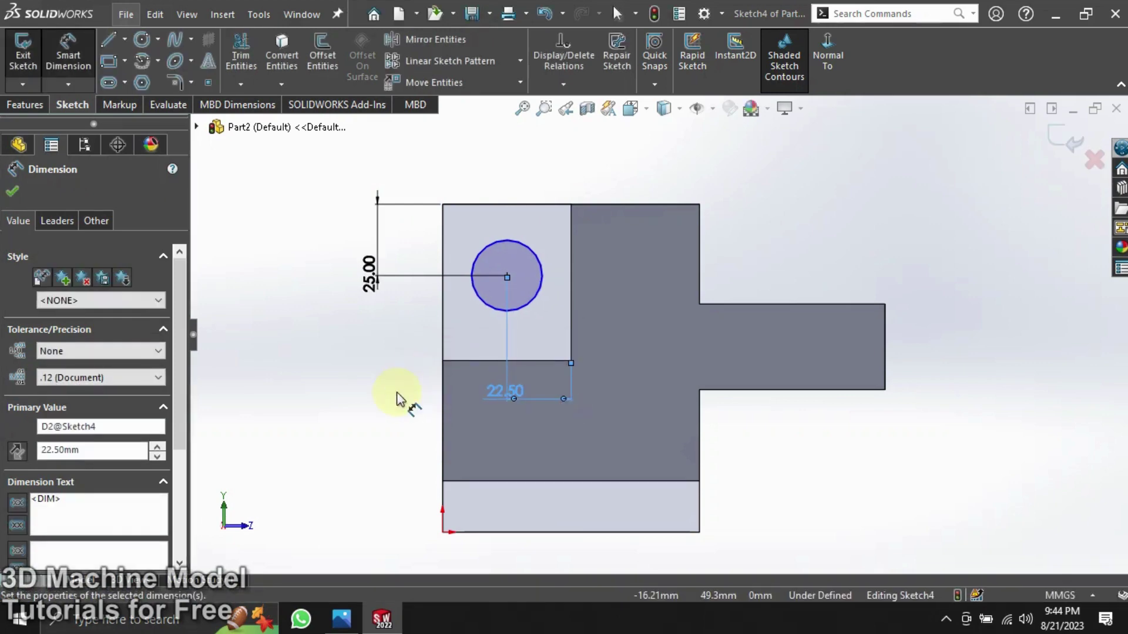
Step: Give the circle a 22 mm diameter and exit the sketch
key(f)
click(514, 302)
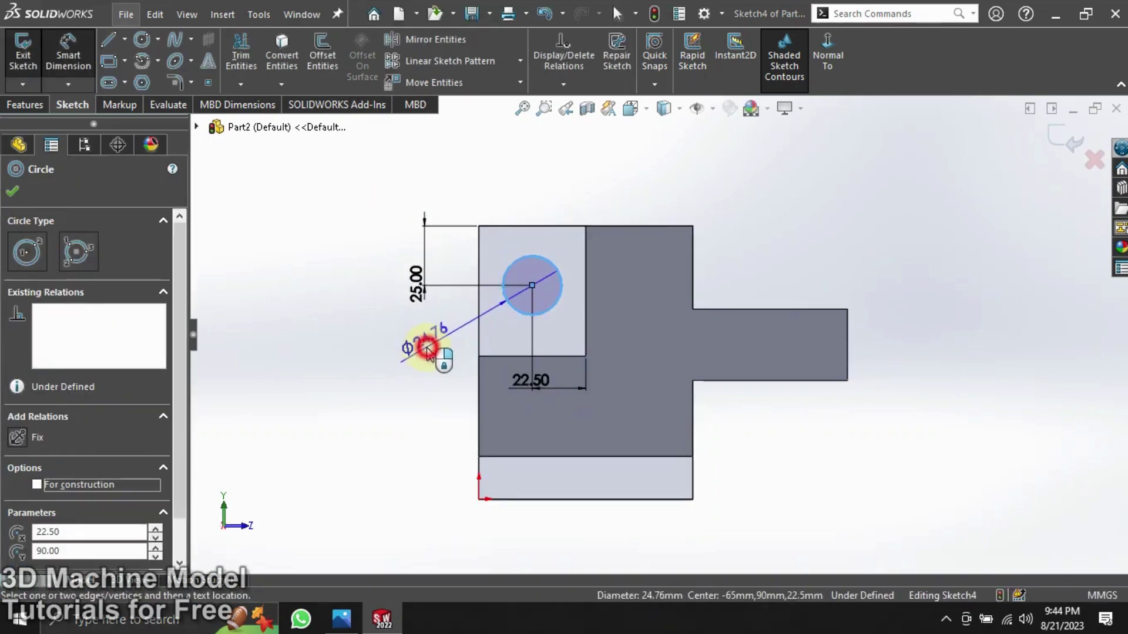
click(436, 360)
text(22)
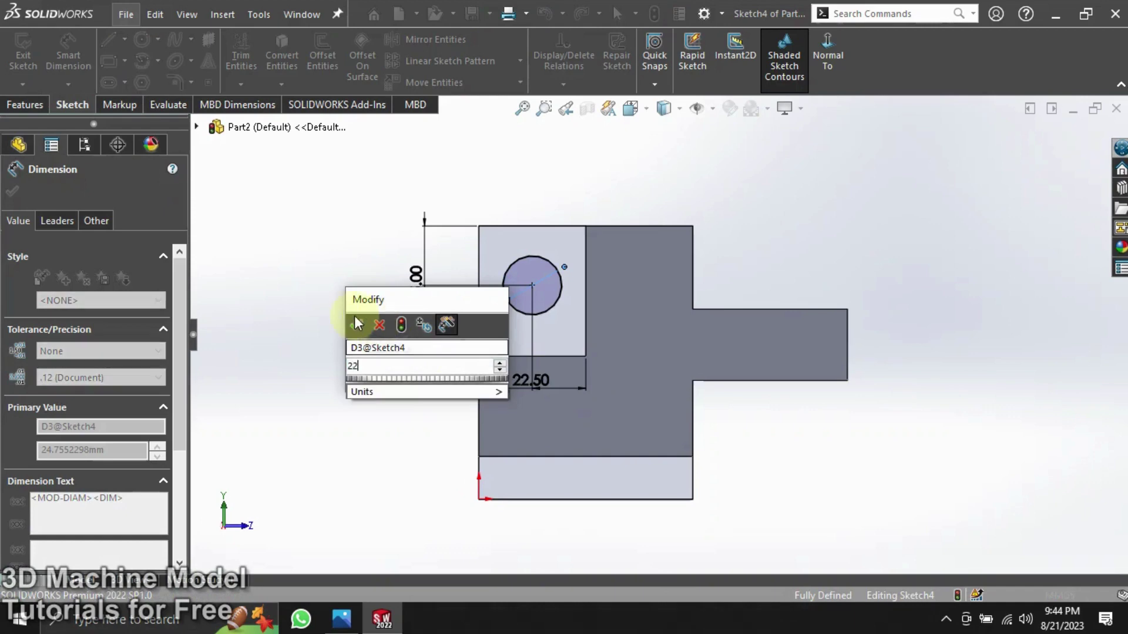
click(357, 325)
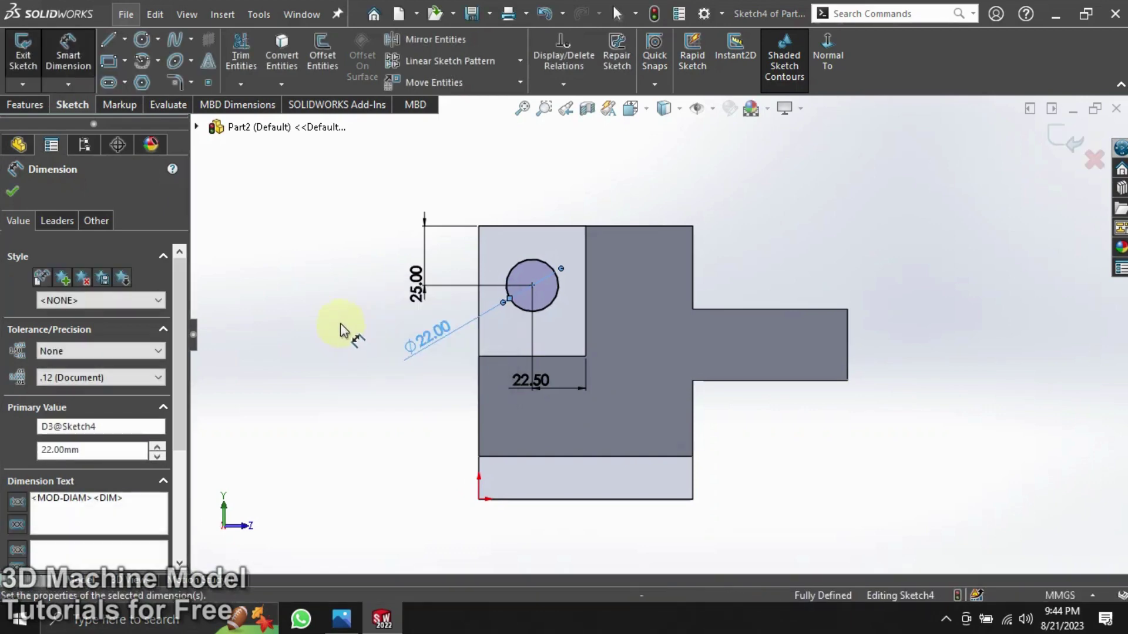
click(10, 195)
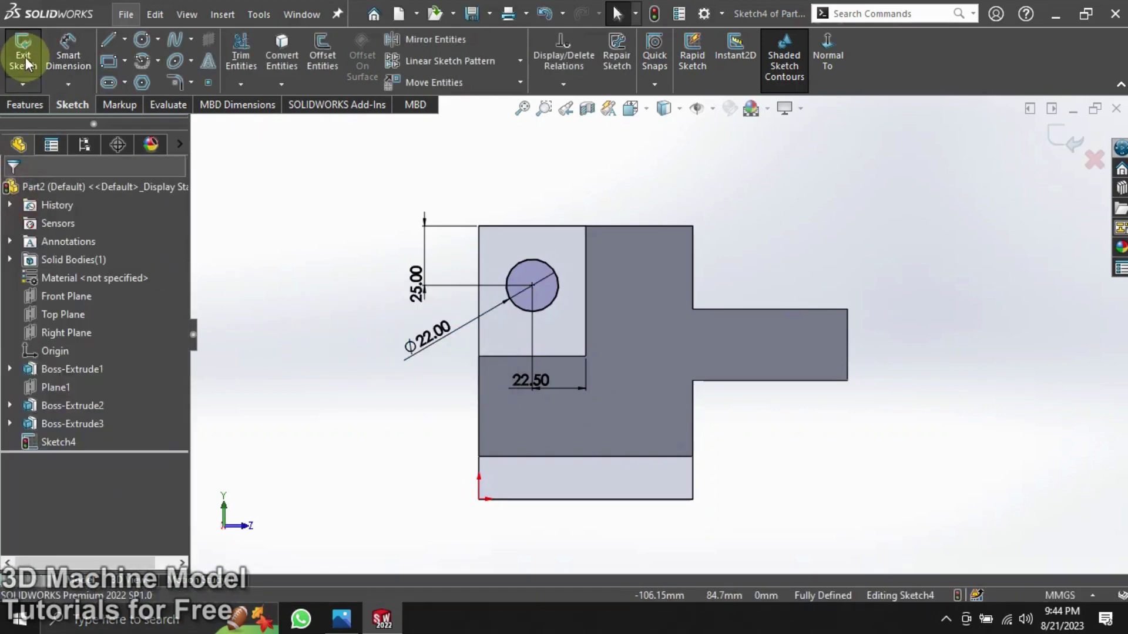
click(23, 58)
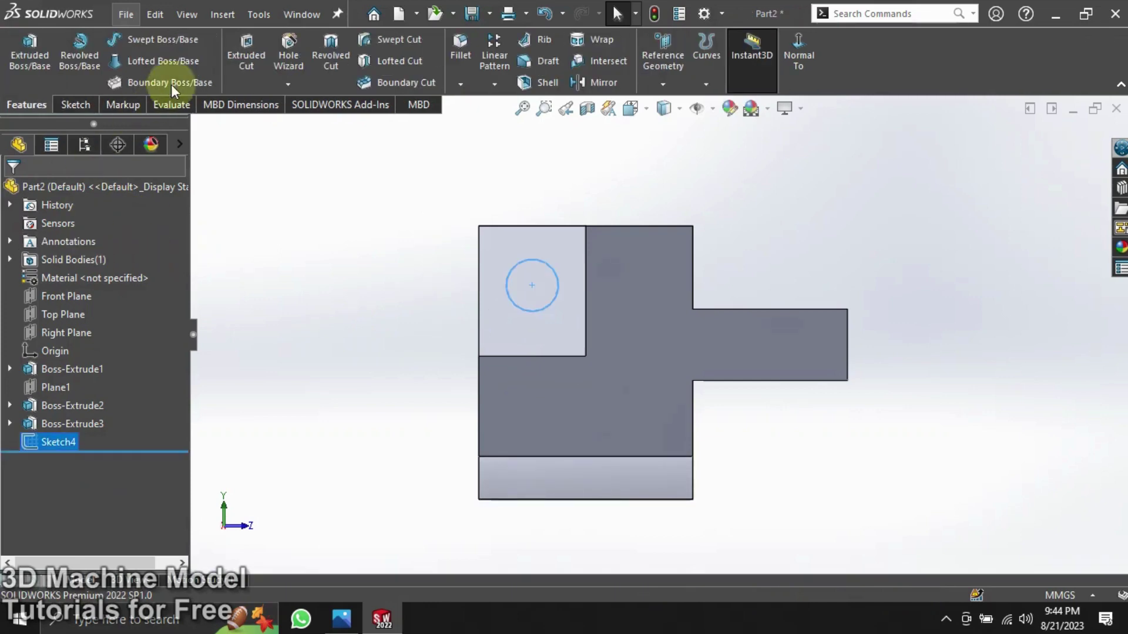
Step: Cut the 22 mm circle Through All as Cut-Extrude1, then rotate to view the hole
click(246, 49)
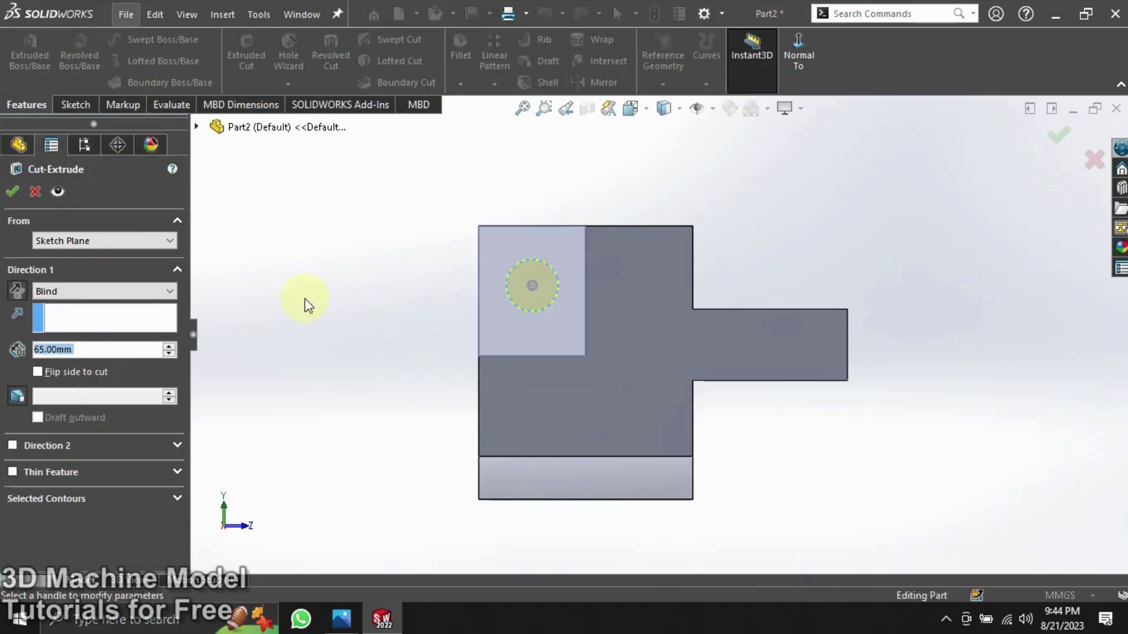
click(76, 292)
click(87, 317)
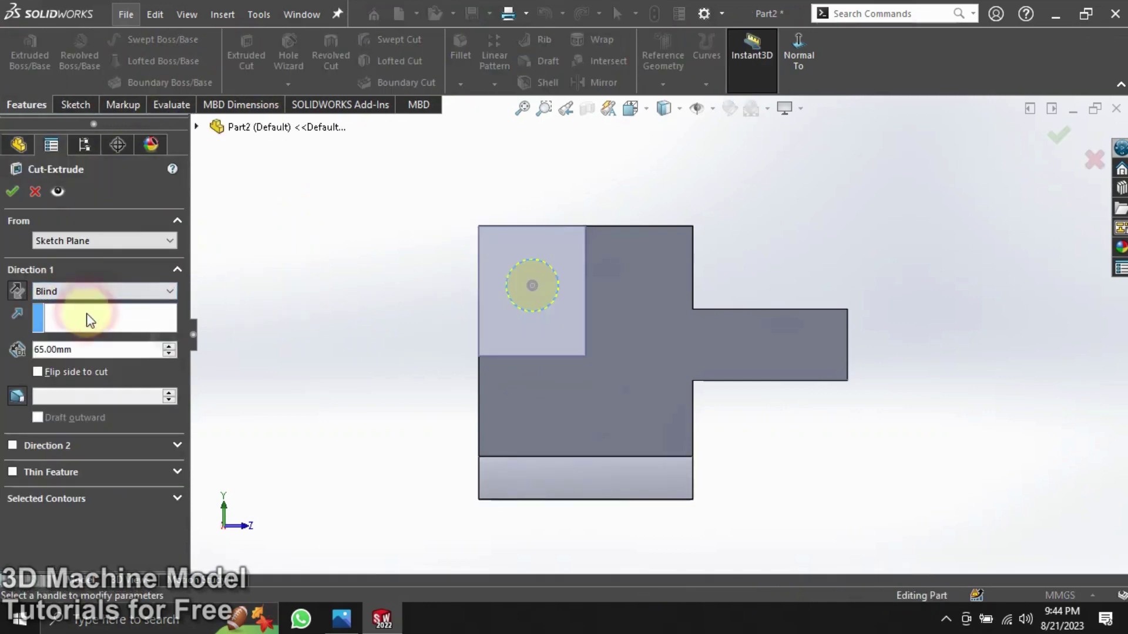
click(76, 292)
click(76, 317)
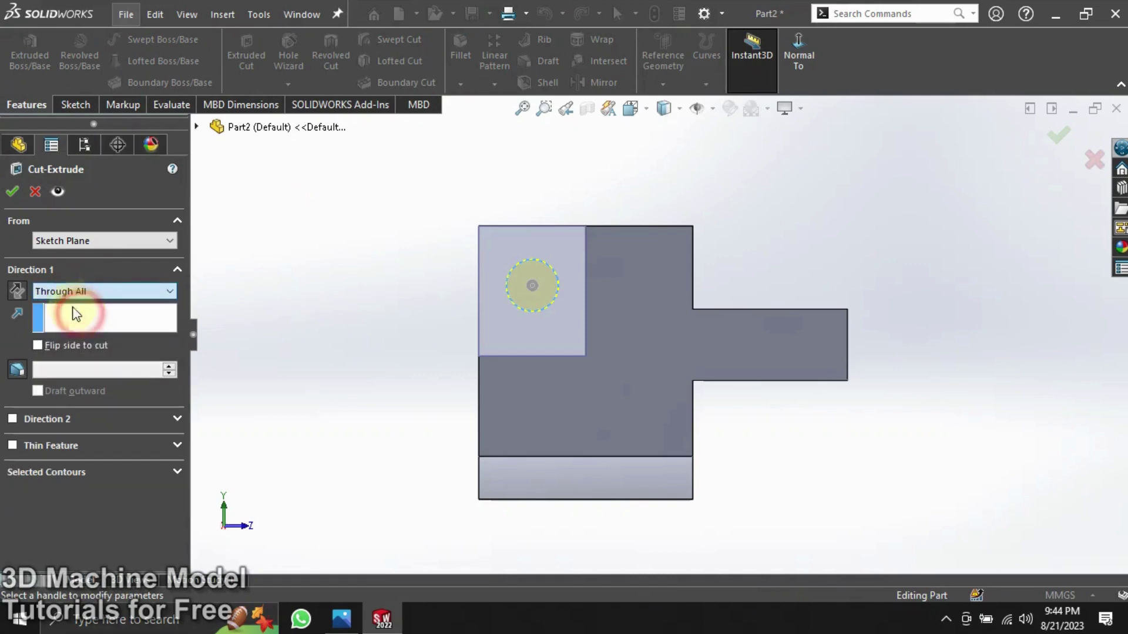
click(14, 189)
click(321, 259)
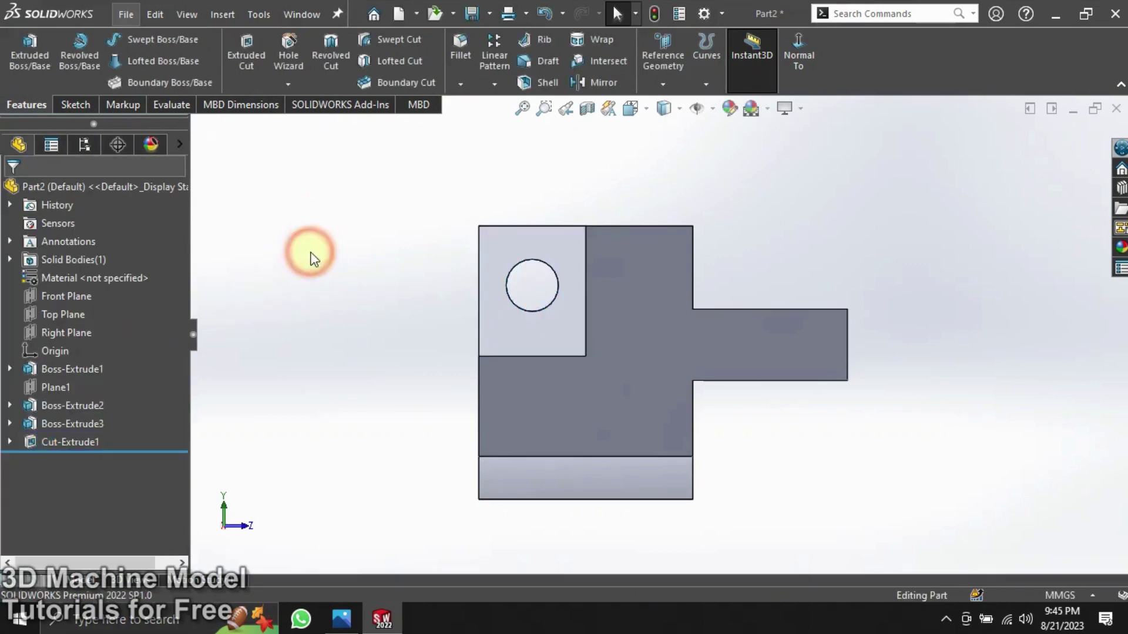
middle_drag(320, 259, 328, 315)
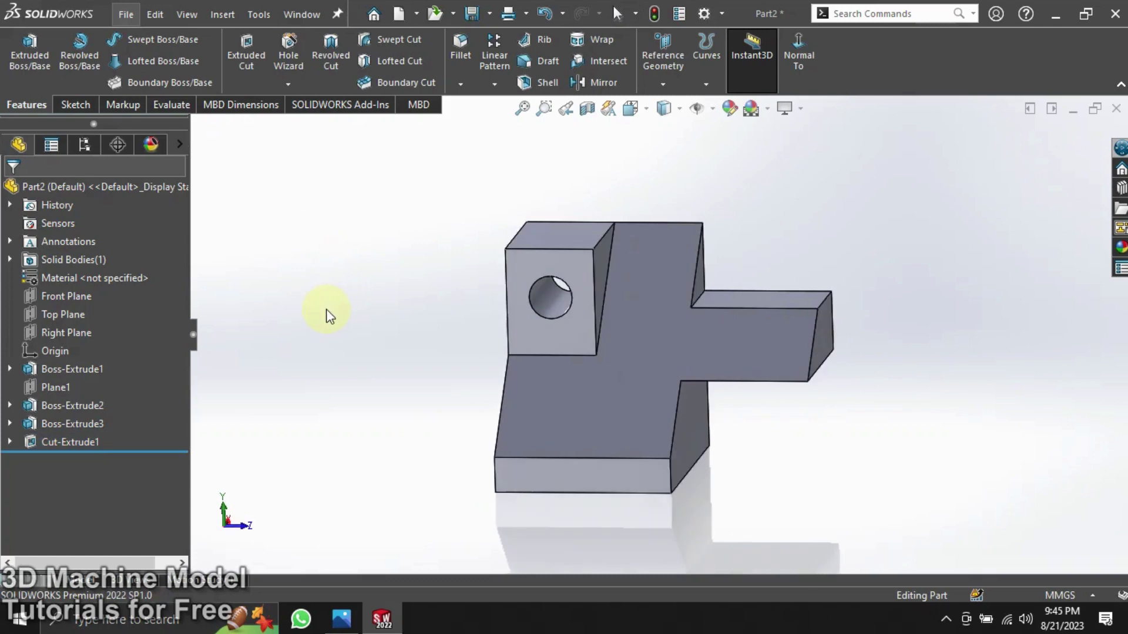
Step: Start a sketch on the side arm's top face and draw a circle in the lower region
click(738, 299)
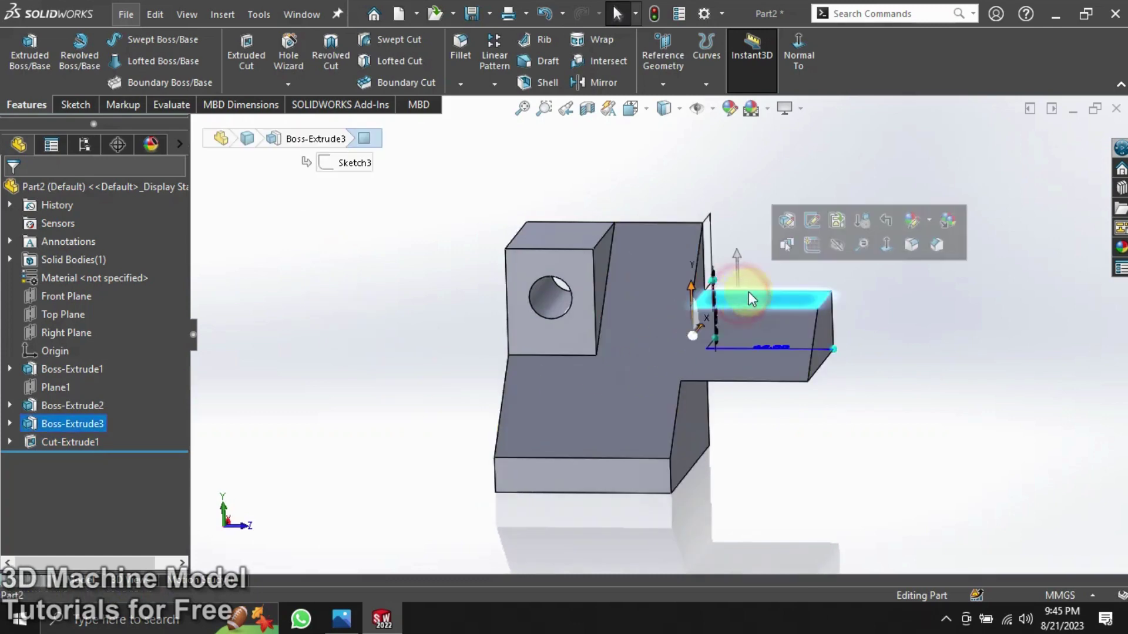
click(816, 239)
click(849, 447)
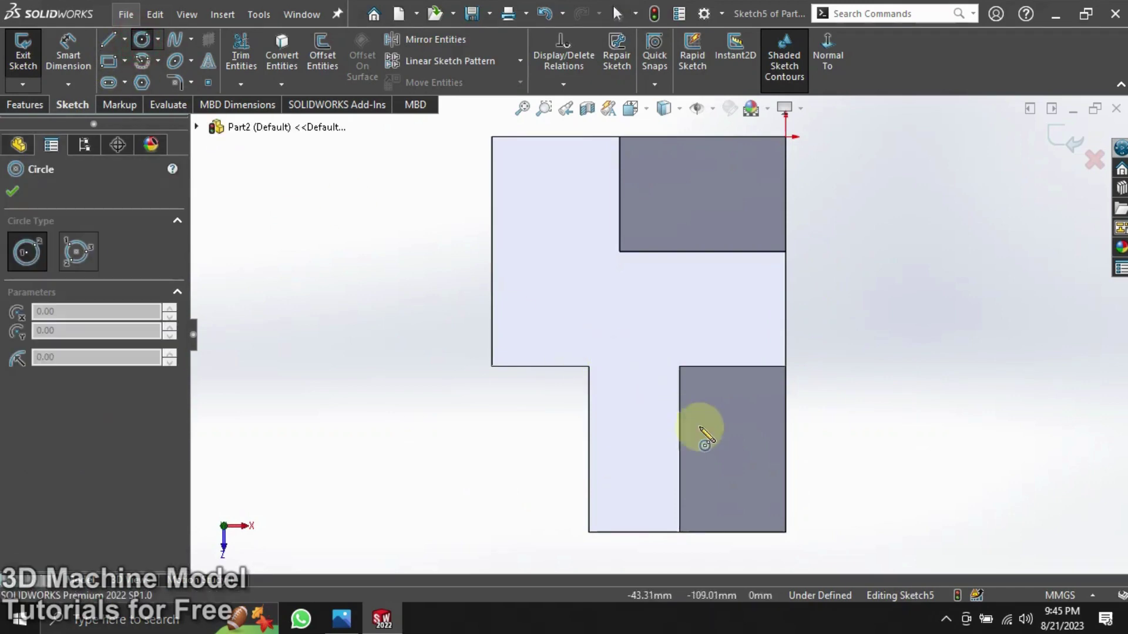
click(739, 437)
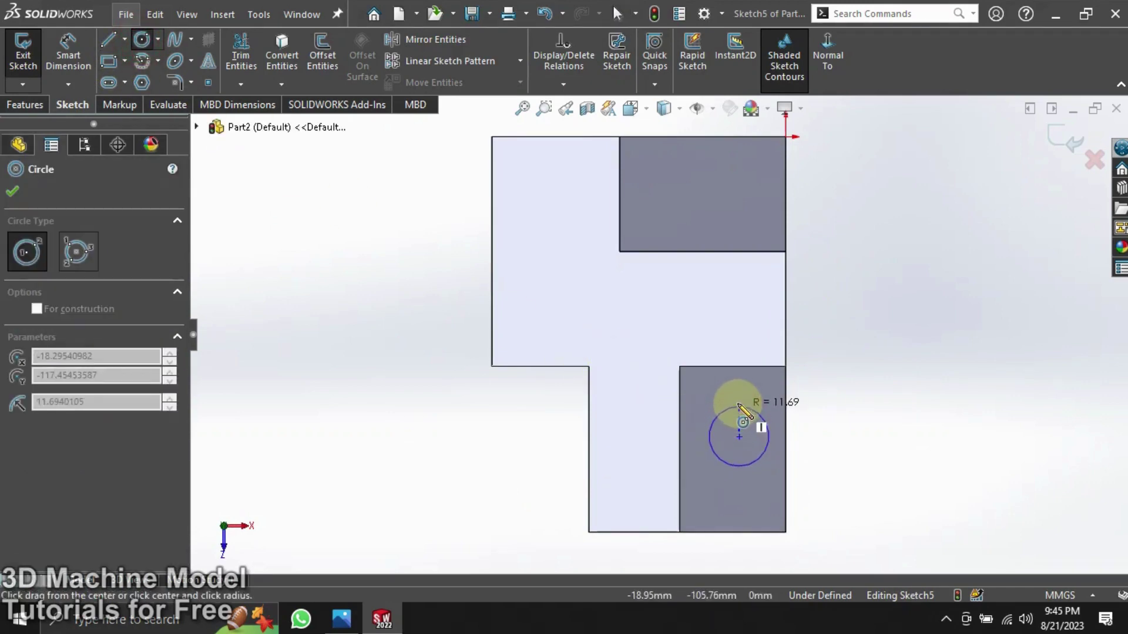
click(757, 406)
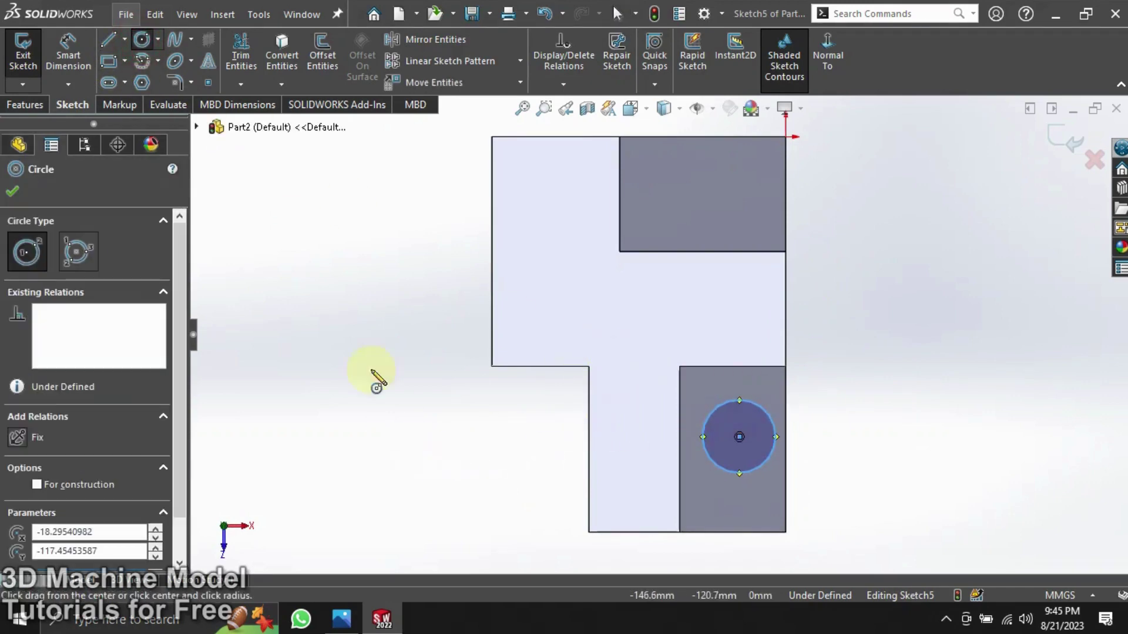
Step: Dimension the circle centre 32 mm above the bottom edge
click(76, 59)
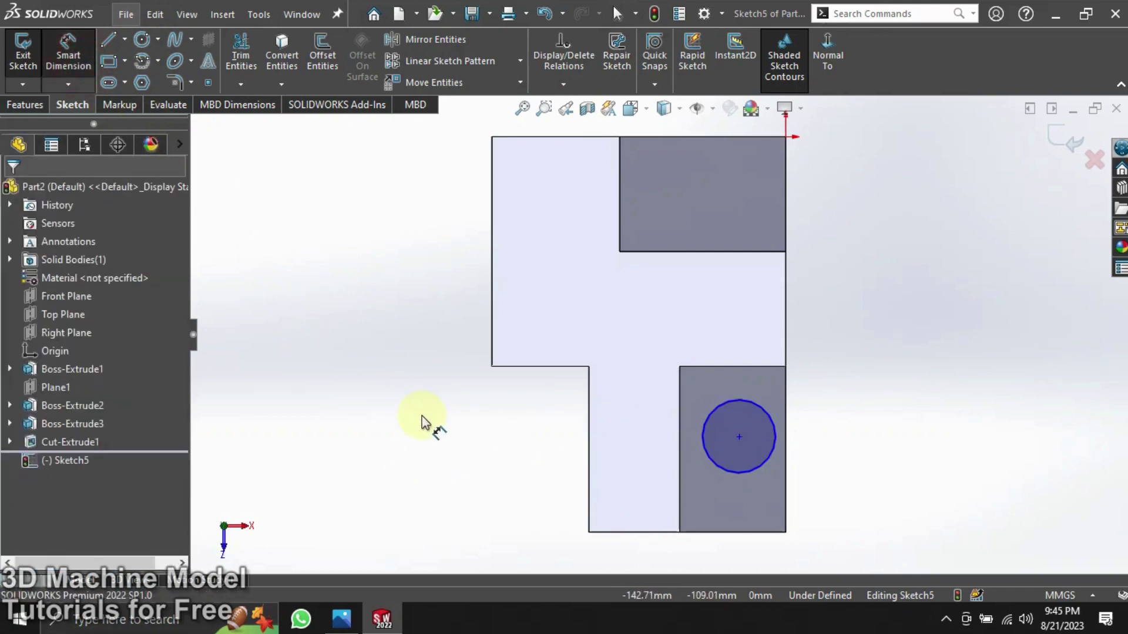
click(739, 457)
click(741, 533)
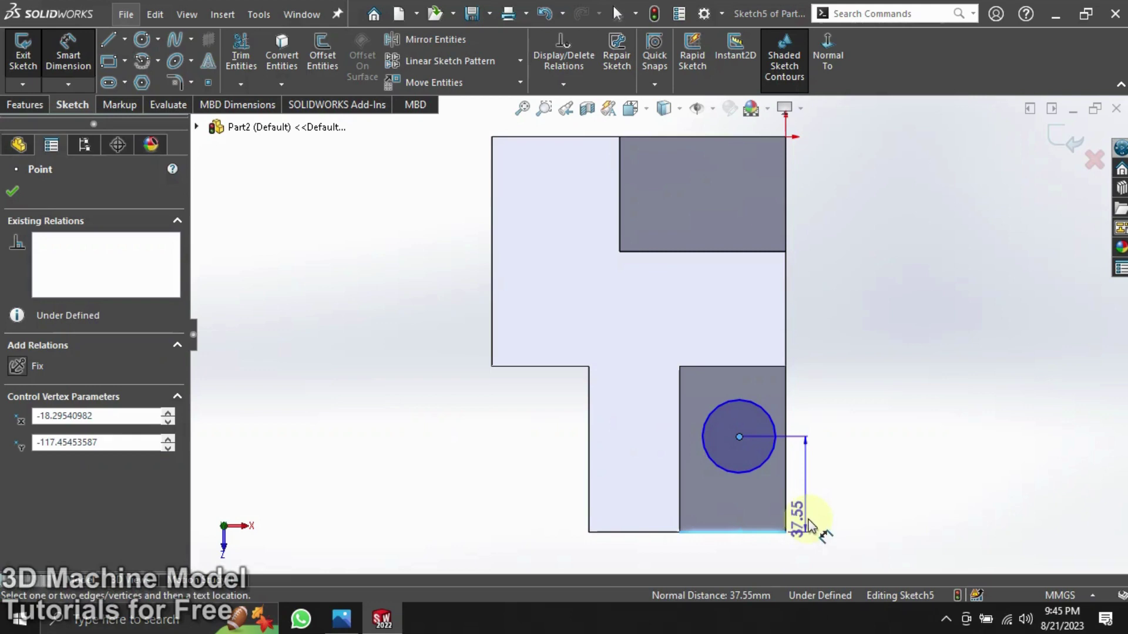
click(843, 516)
text(32)
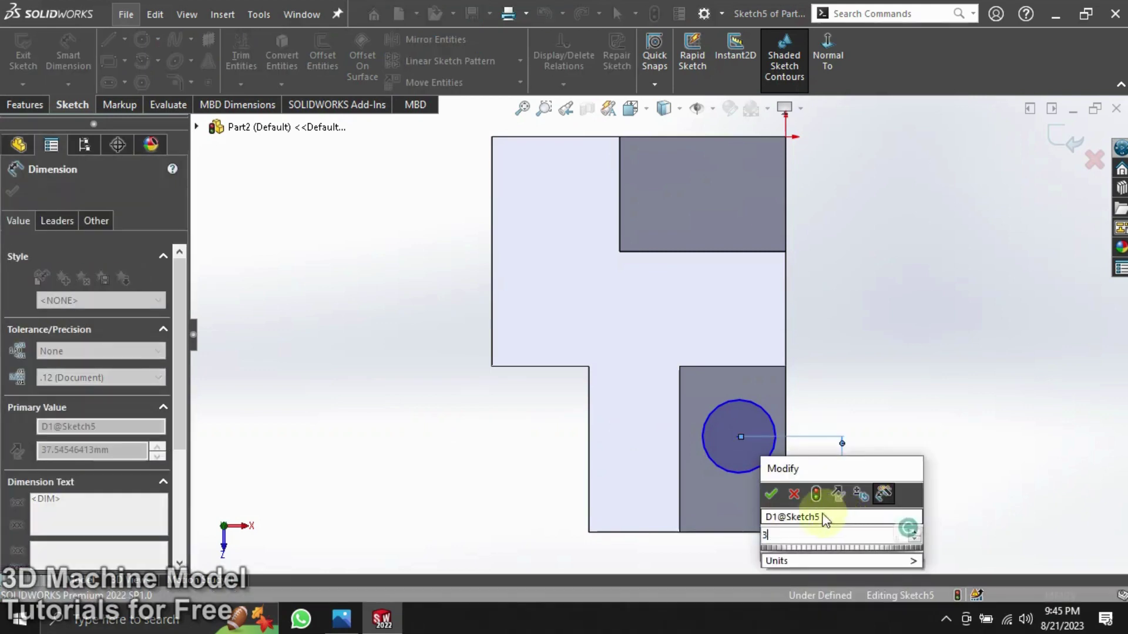
click(772, 495)
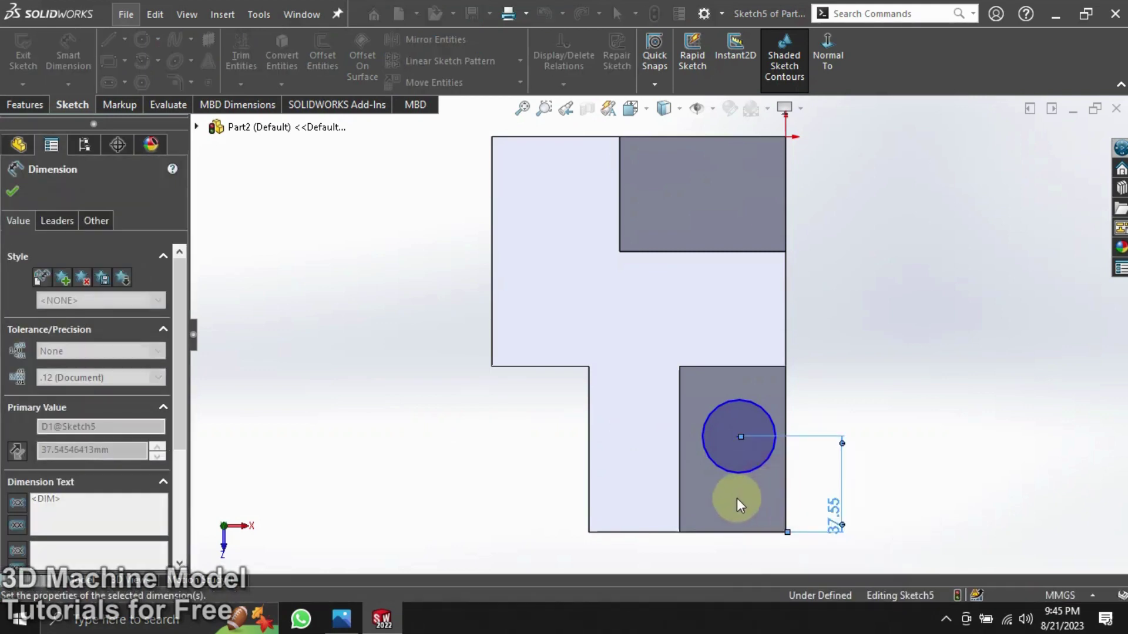
click(338, 628)
click(338, 628)
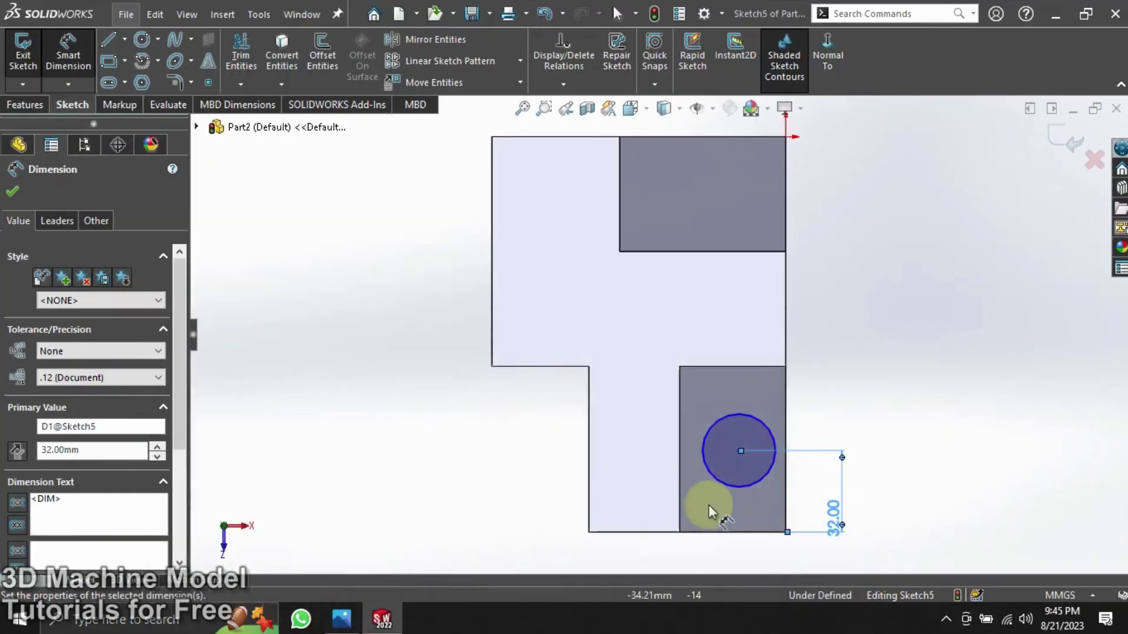
Step: Dimension the circle centre 20 mm from the part's right edge
click(788, 486)
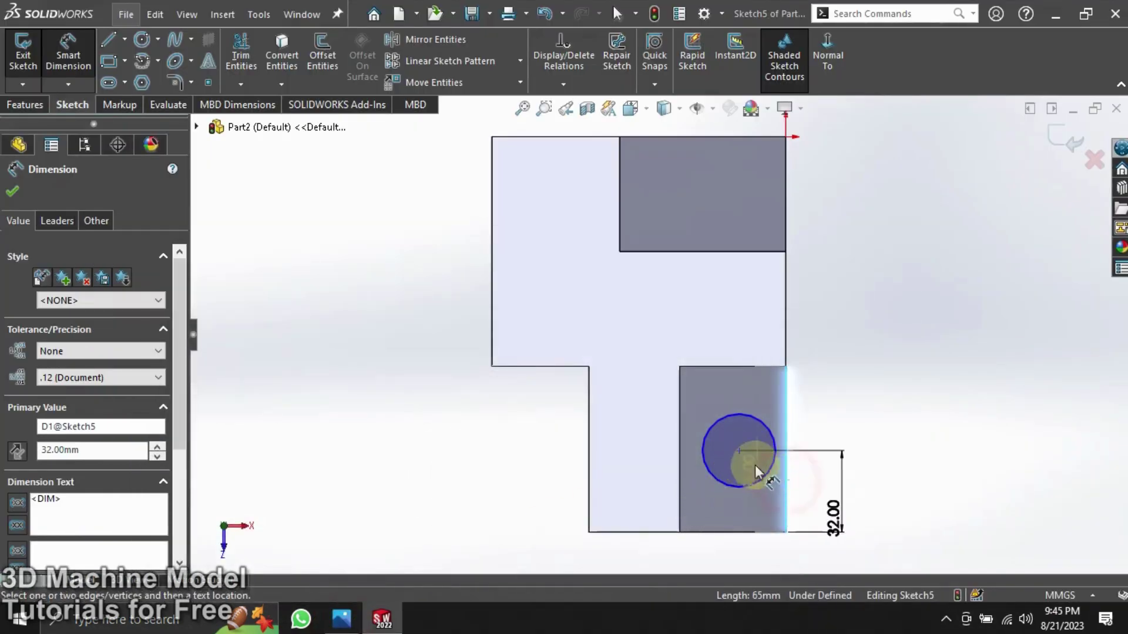
click(740, 453)
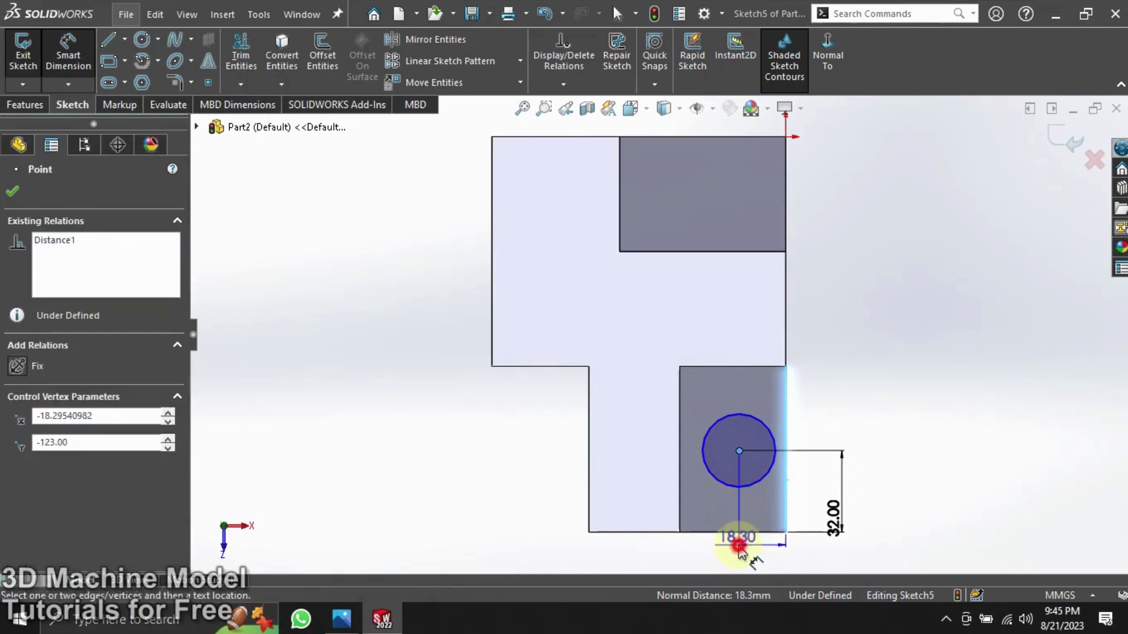
click(738, 545)
text(20)
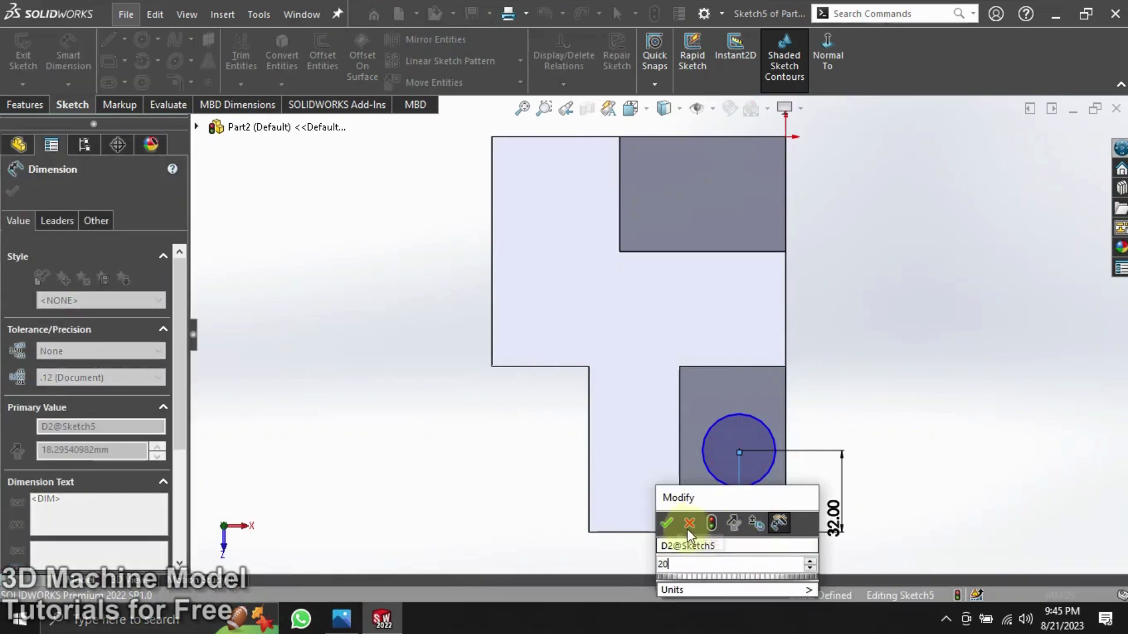
click(666, 522)
Step: Set the circle diameter to 22 mm and exit the sketch
click(710, 471)
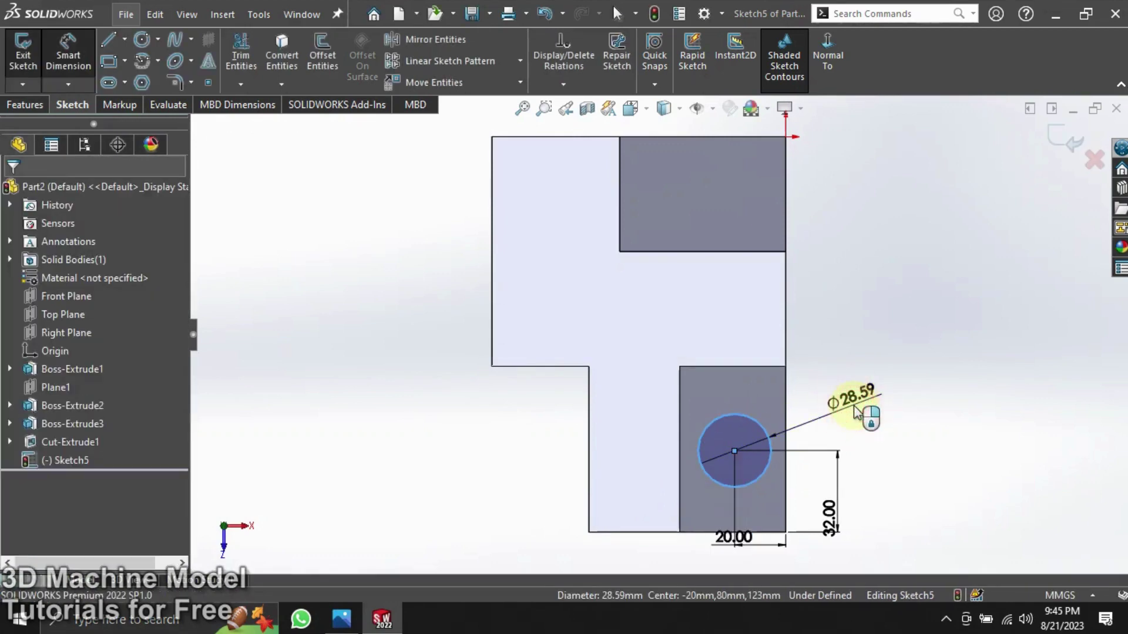
click(853, 405)
text(22)
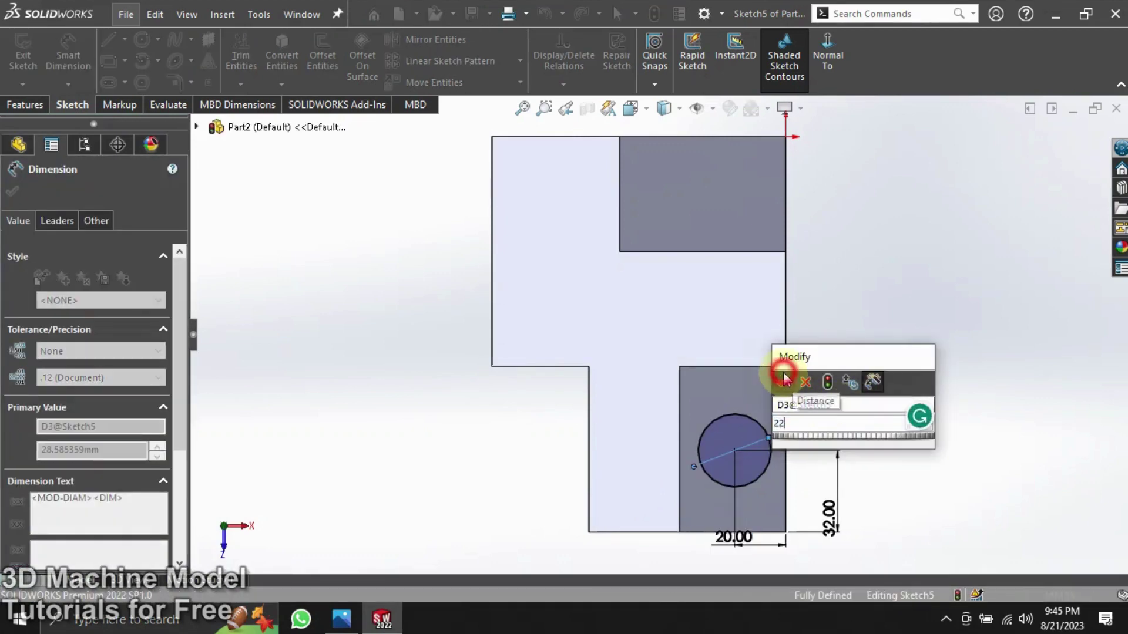
click(782, 383)
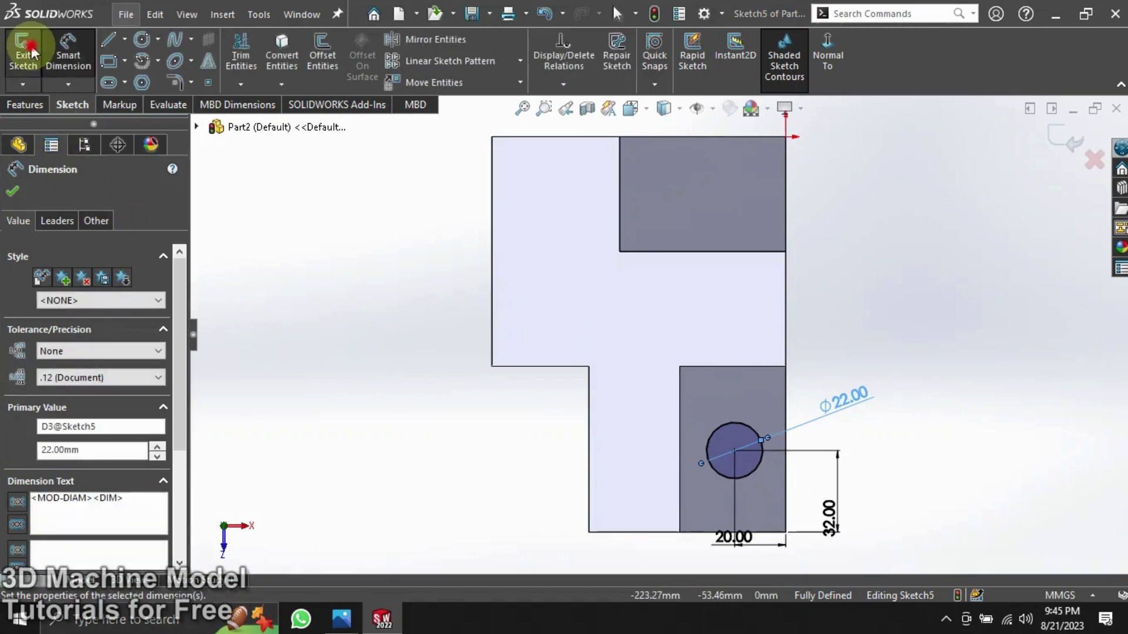
click(24, 51)
click(47, 106)
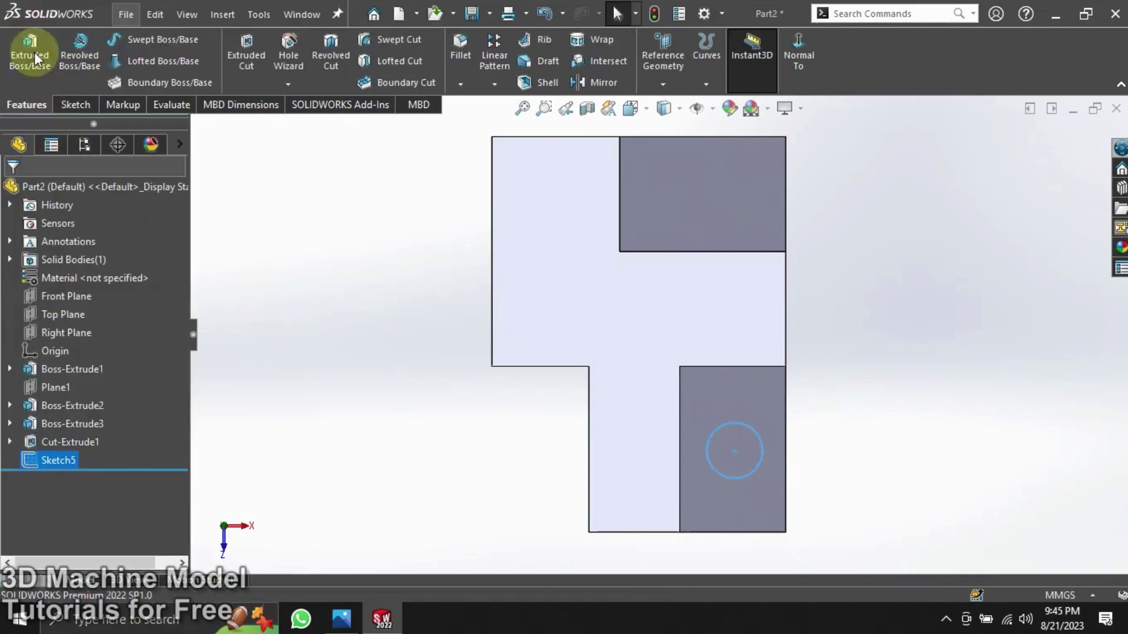
Step: Cut Sketch5's circle Through All as Cut-Extrude2 and orbit to check the hole
click(247, 54)
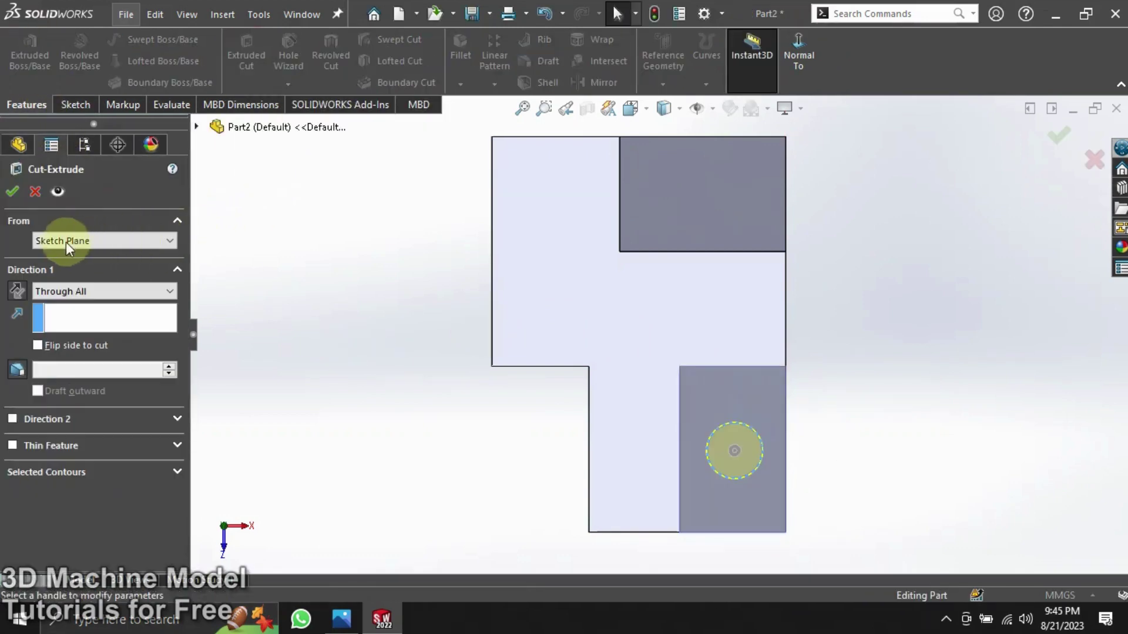
click(12, 192)
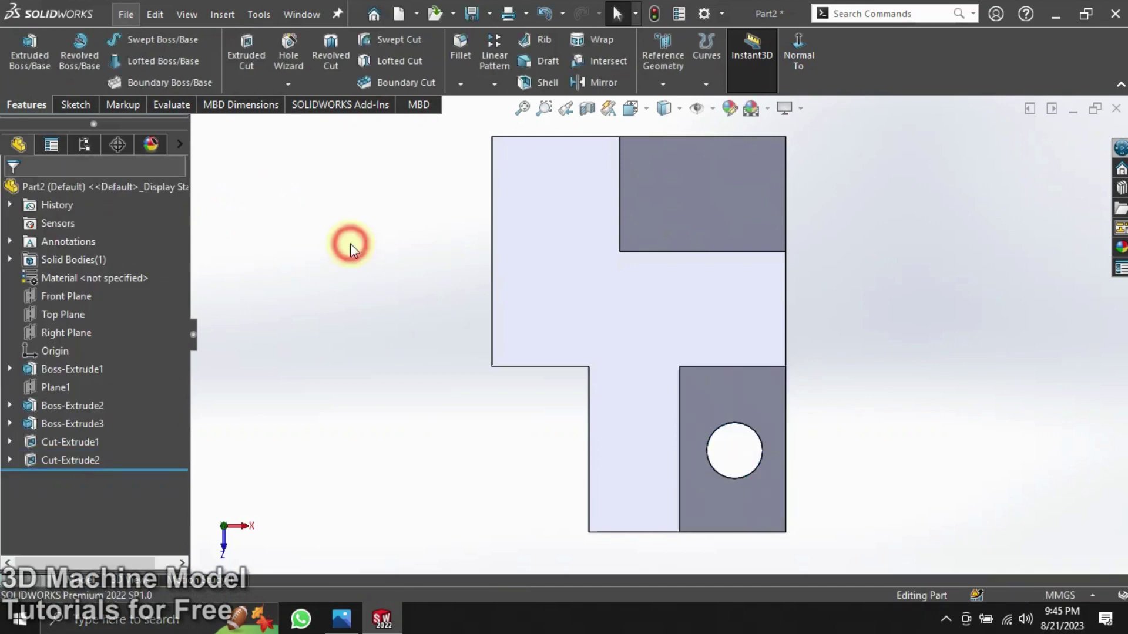
key(f)
middle_drag(350, 247, 425, 264)
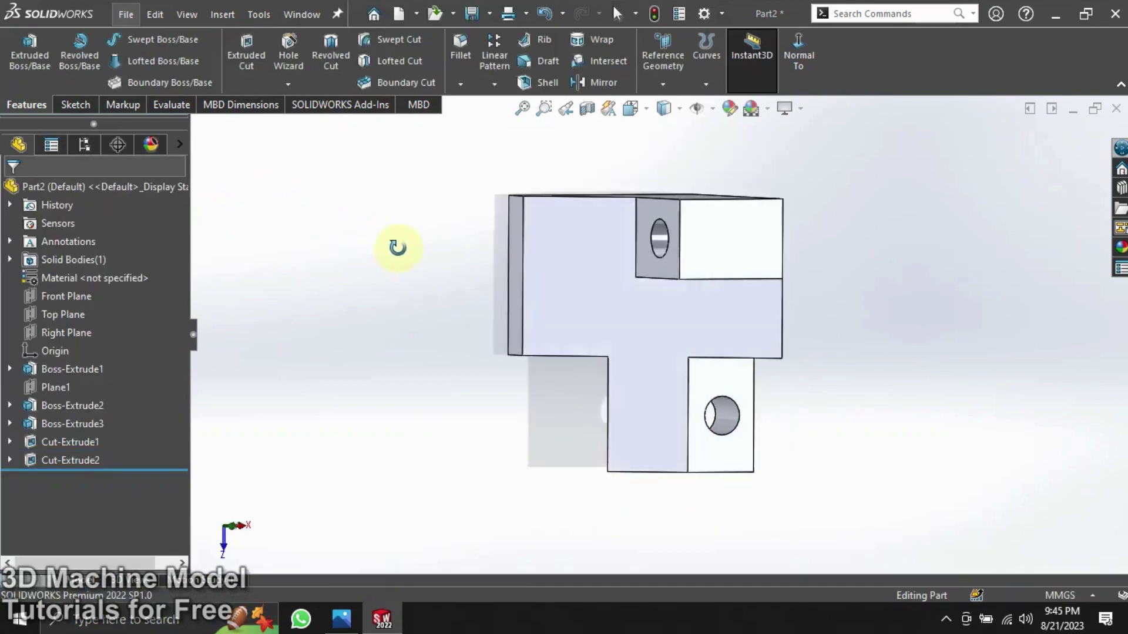
Step: Preview a flipped reference plane 18 mm from the left side face, then select the large side face
click(663, 77)
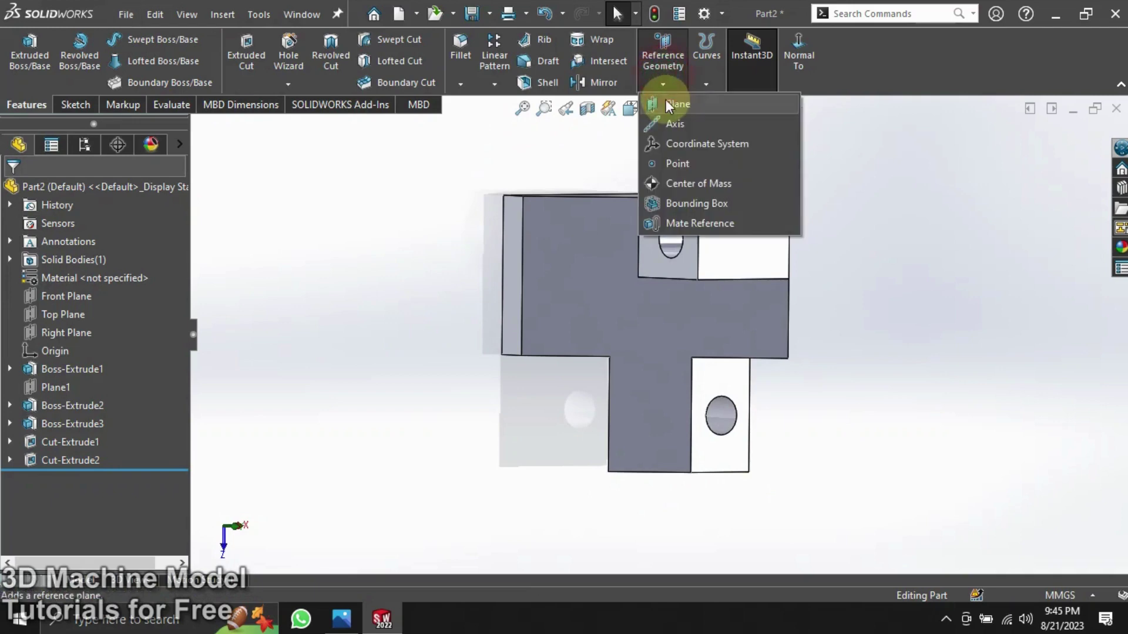
click(666, 104)
mouse_move(515, 248)
middle_down()
mouse_move(485, 298)
mouse_move(531, 302)
middle_up()
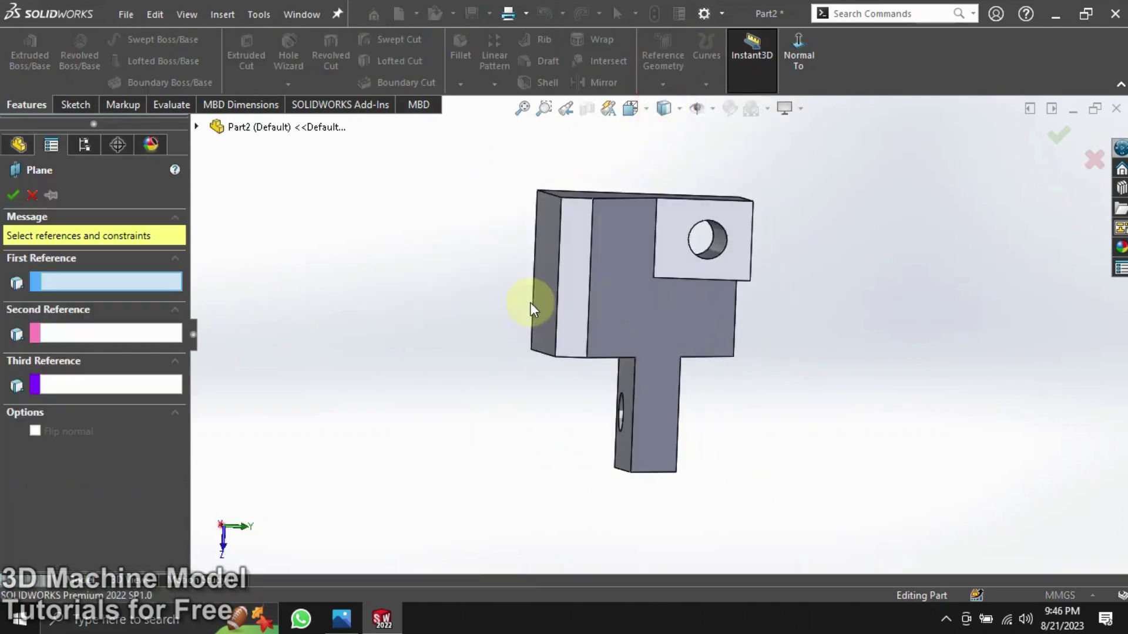
click(542, 284)
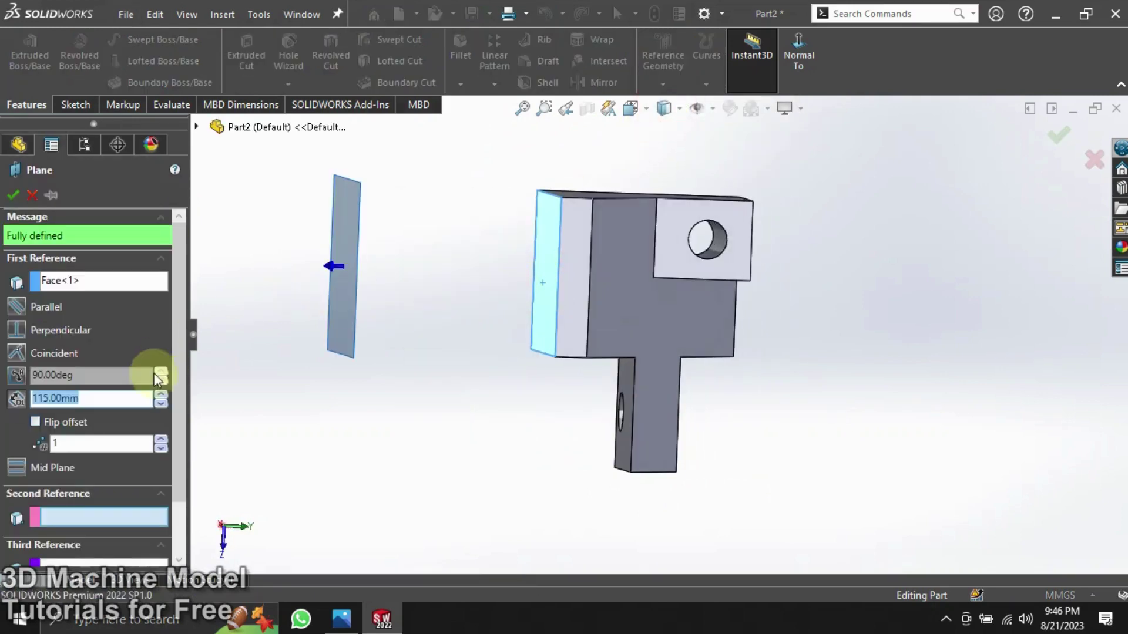
click(42, 421)
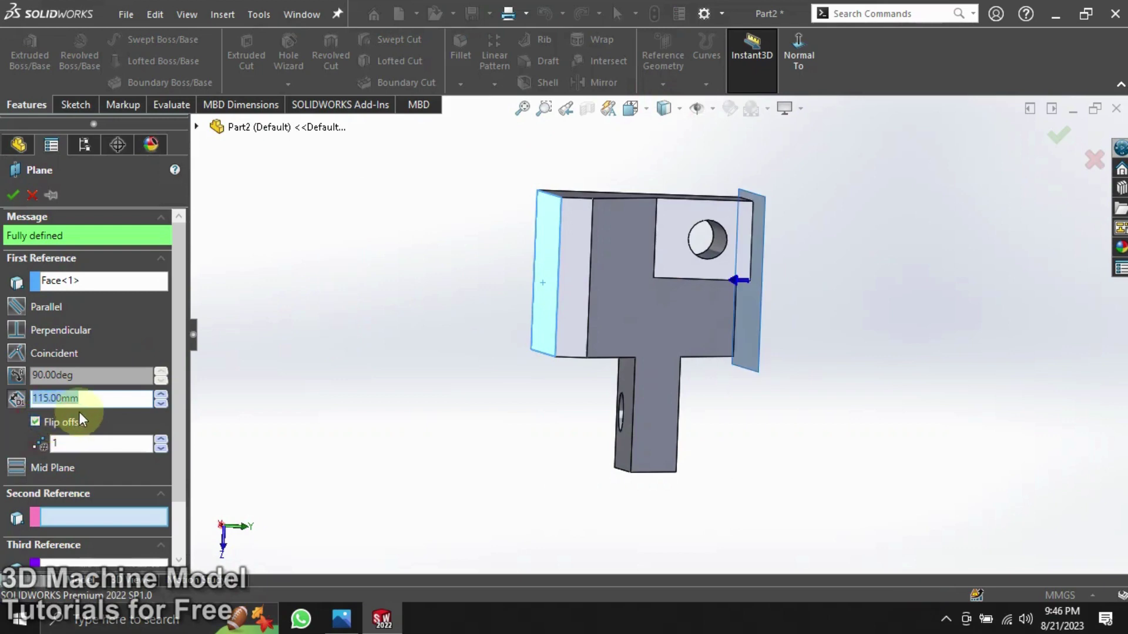
text(18)
key(Return)
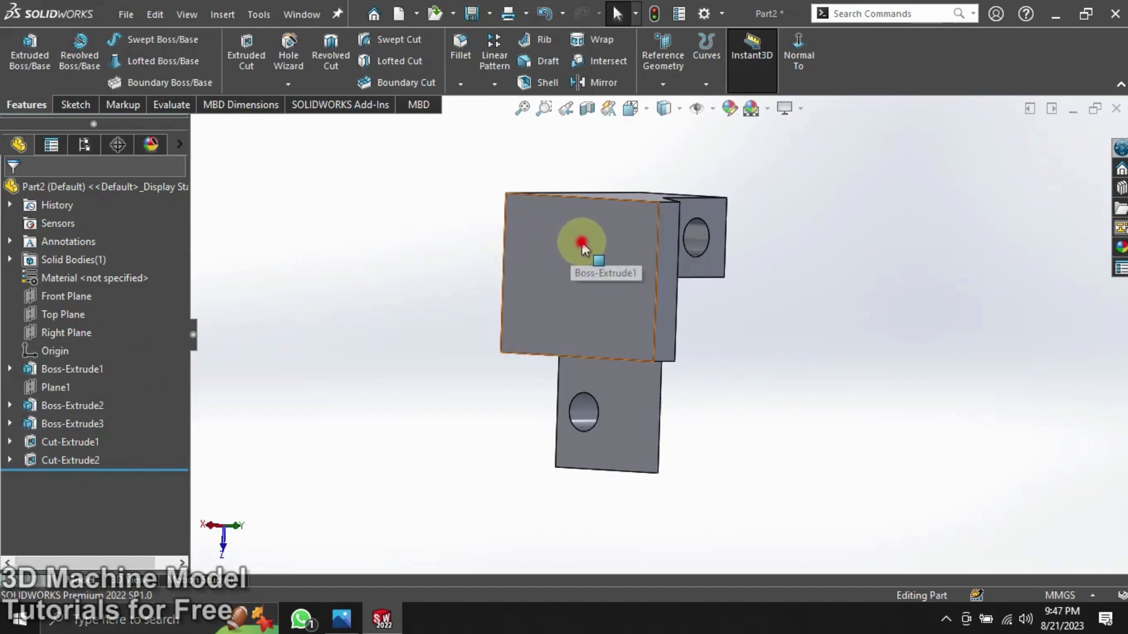
click(582, 242)
Step: Start a sketch on the large face and draw a circle centred on the block's left edge
click(662, 189)
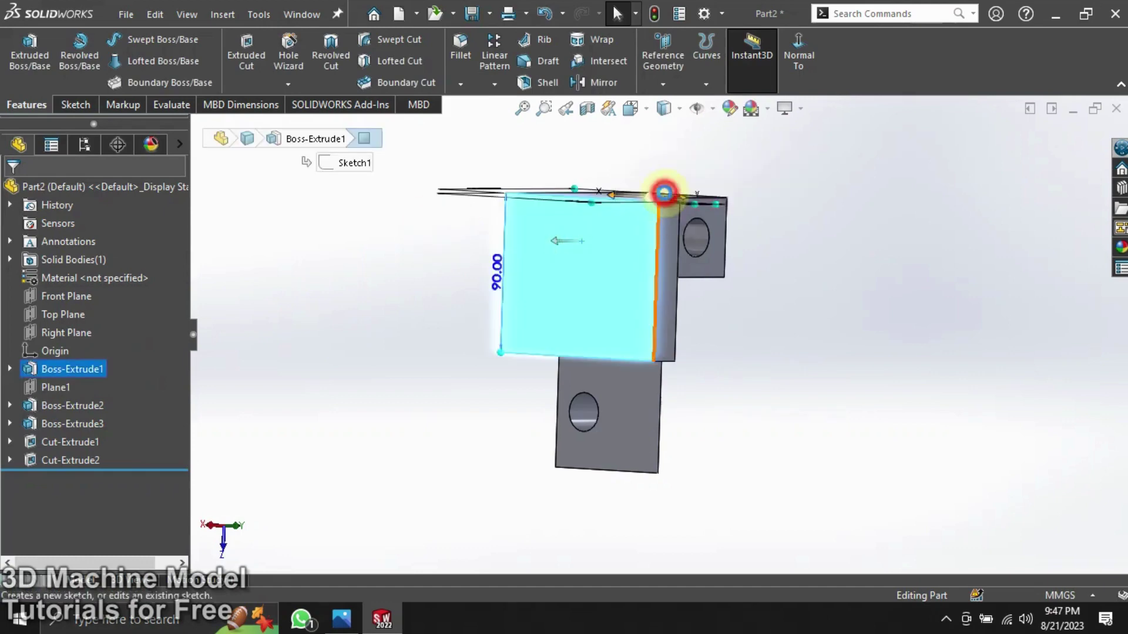
click(465, 360)
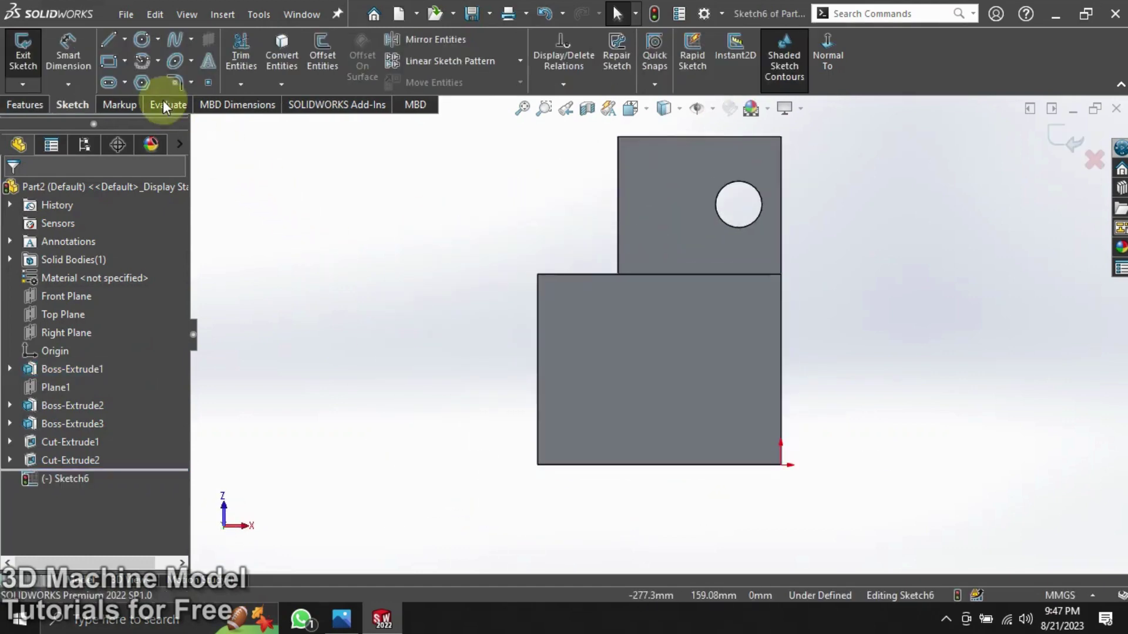
click(142, 40)
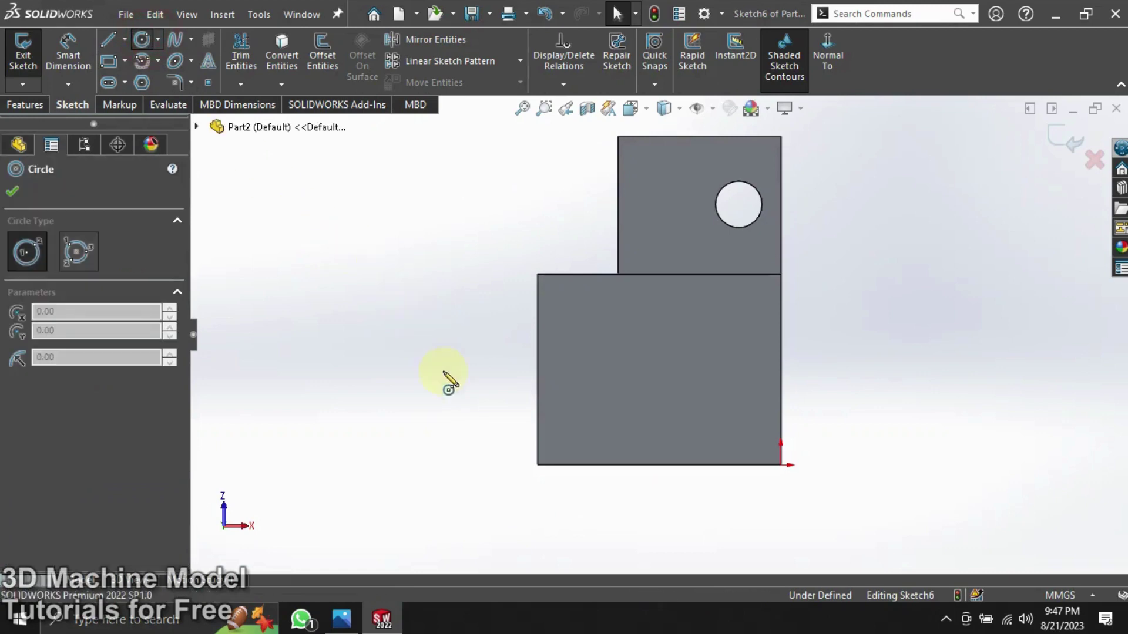
click(537, 384)
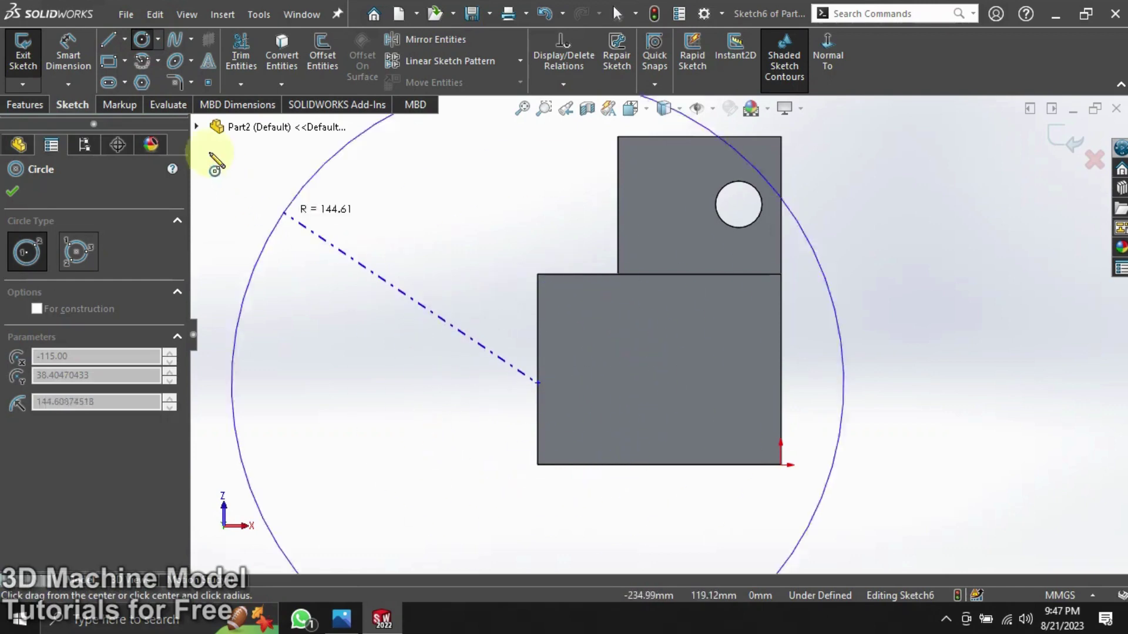
click(144, 39)
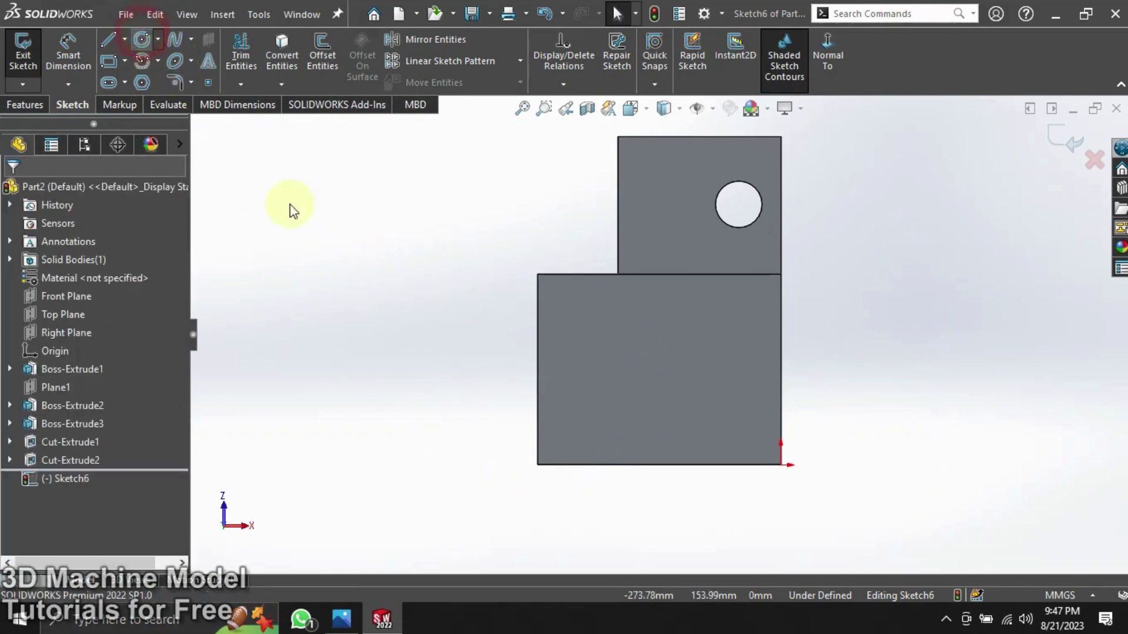
click(141, 39)
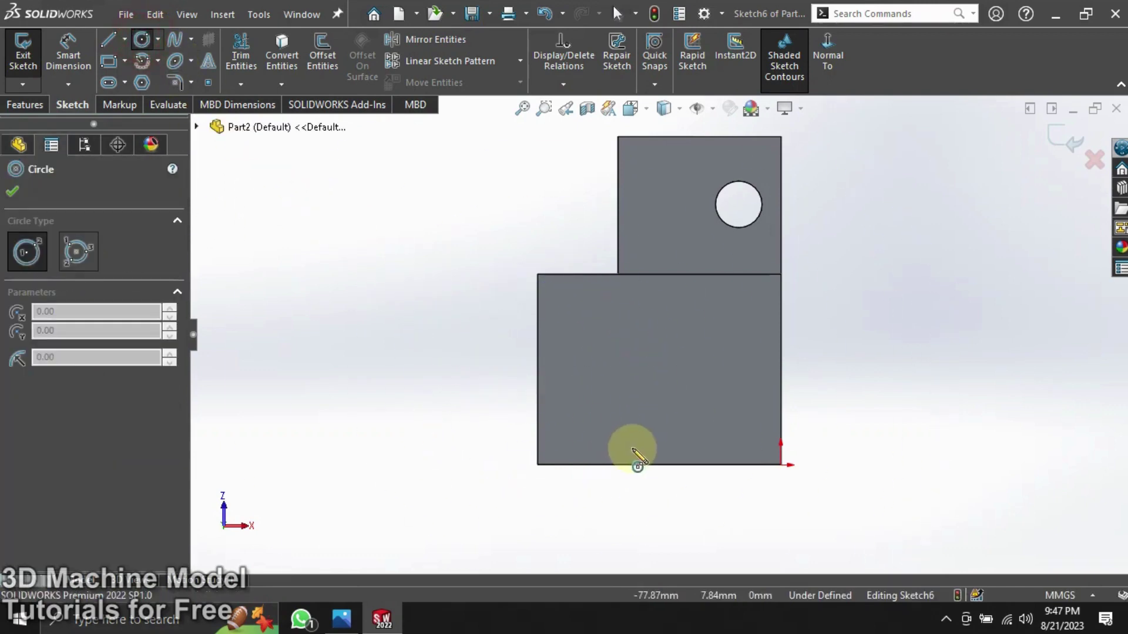
click(537, 369)
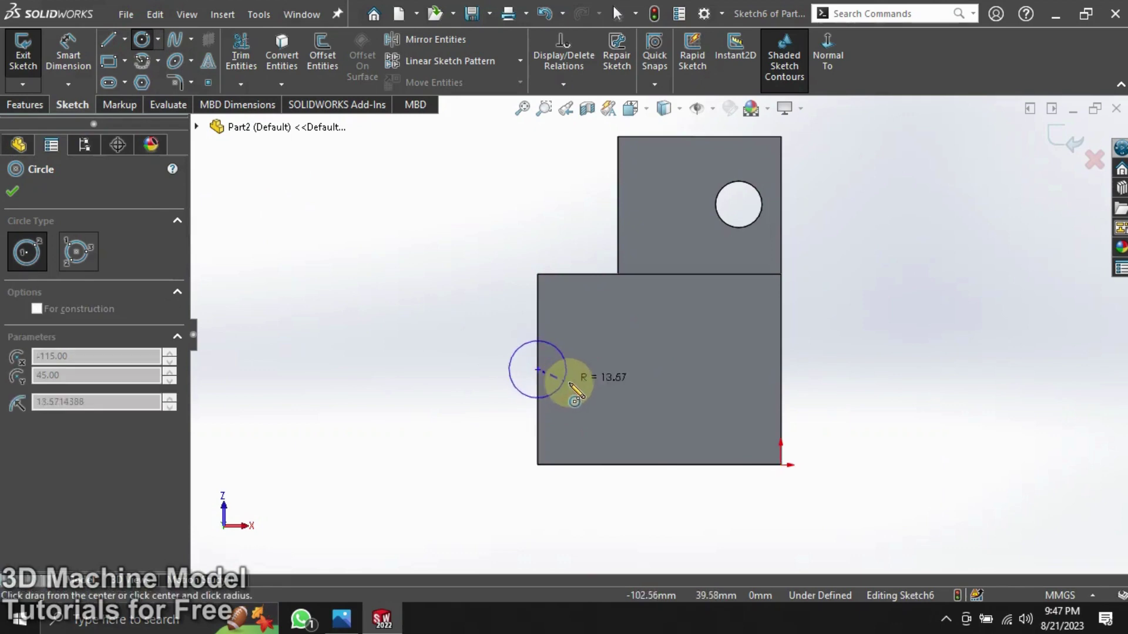
click(578, 390)
key(Escape)
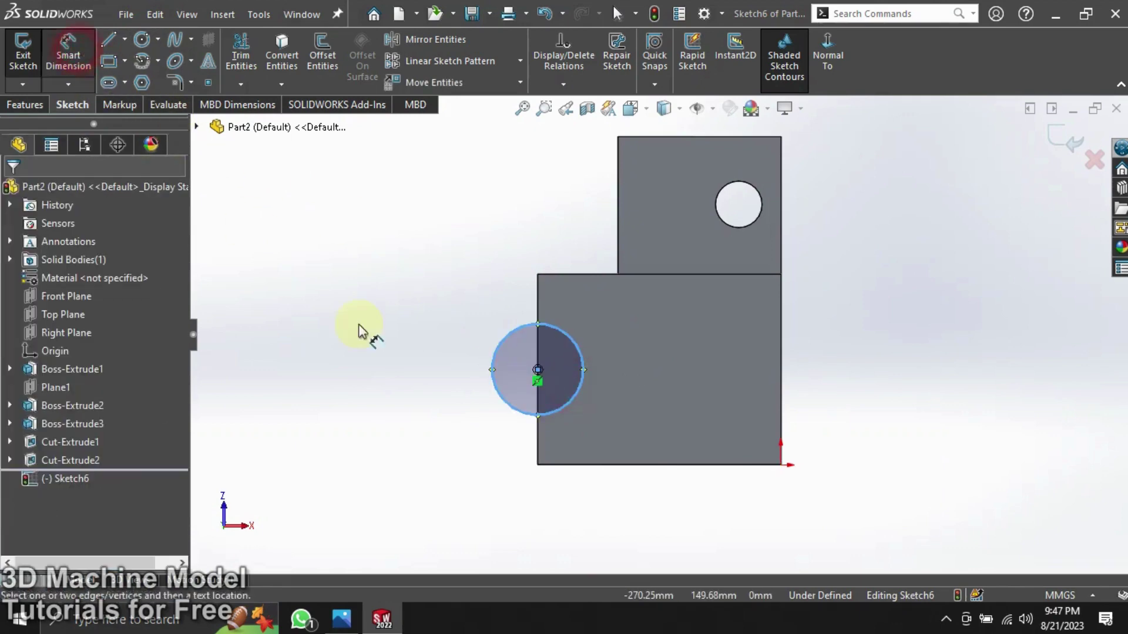
Step: Dimension the circle centre 45 mm above the bottom edge, then discard that redundant dimension
click(538, 418)
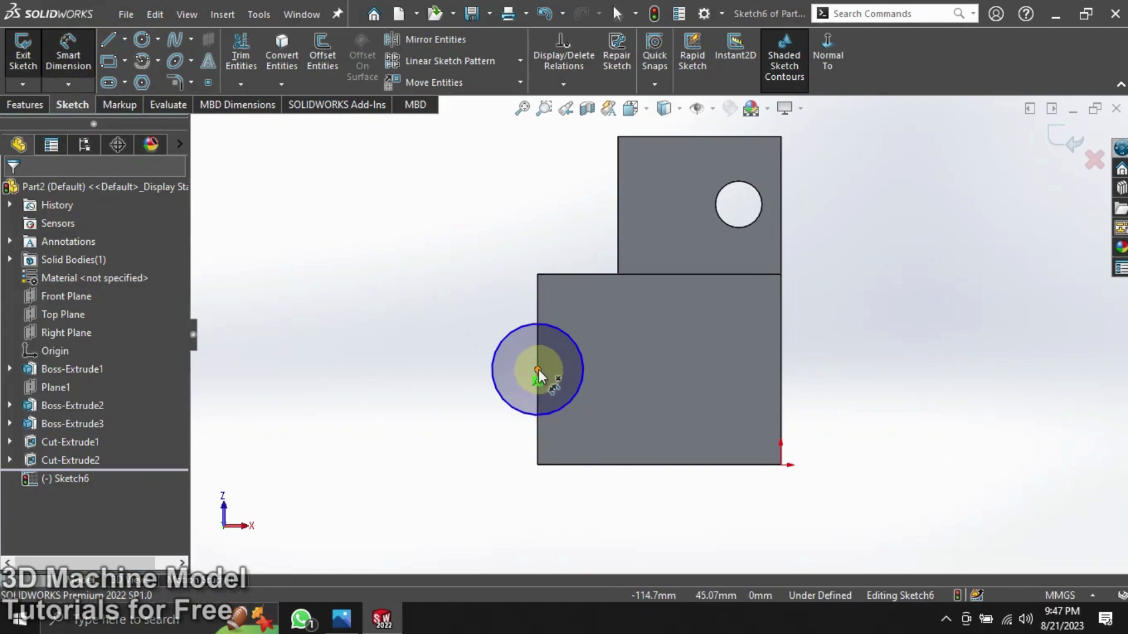
click(538, 370)
click(557, 464)
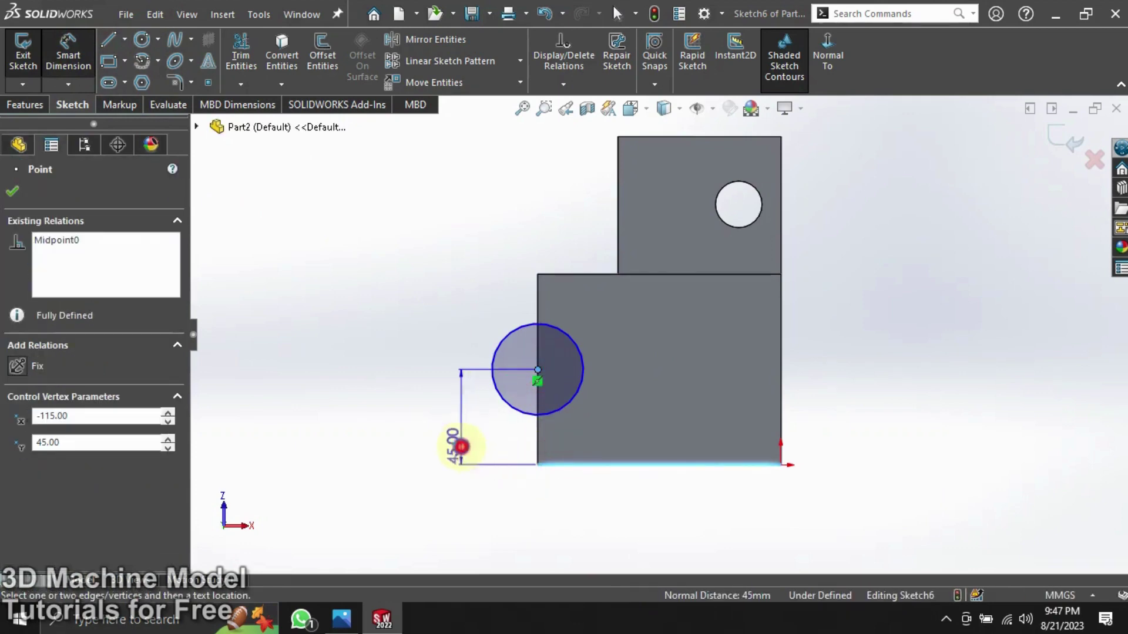
click(462, 447)
click(638, 236)
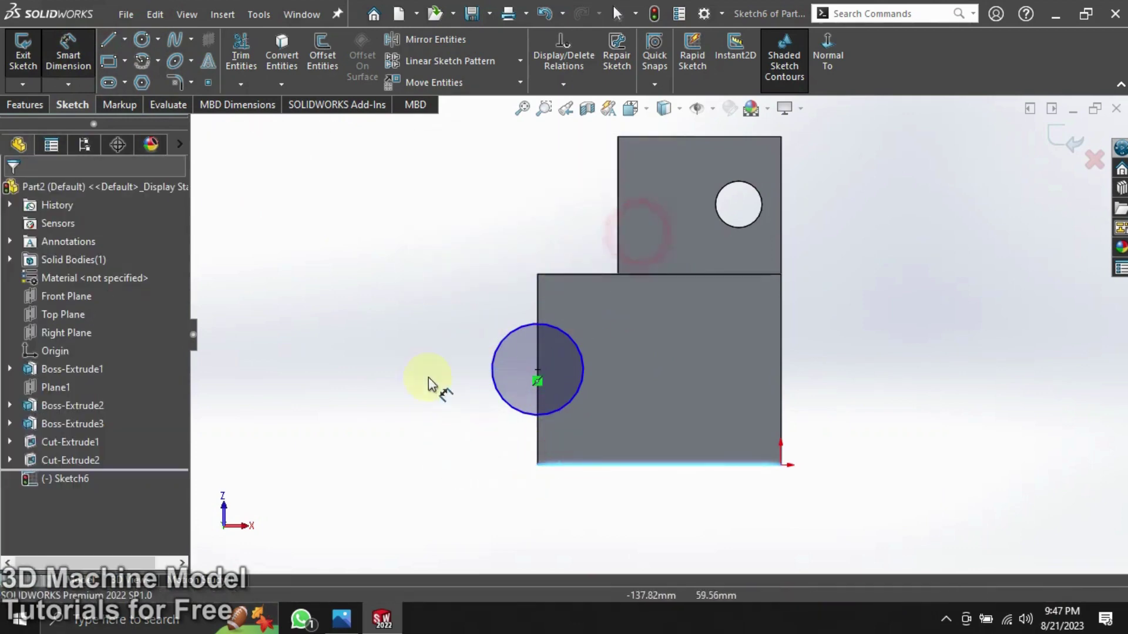
Step: Set the circle diameter to 38 mm and exit the sketch
click(499, 396)
click(379, 366)
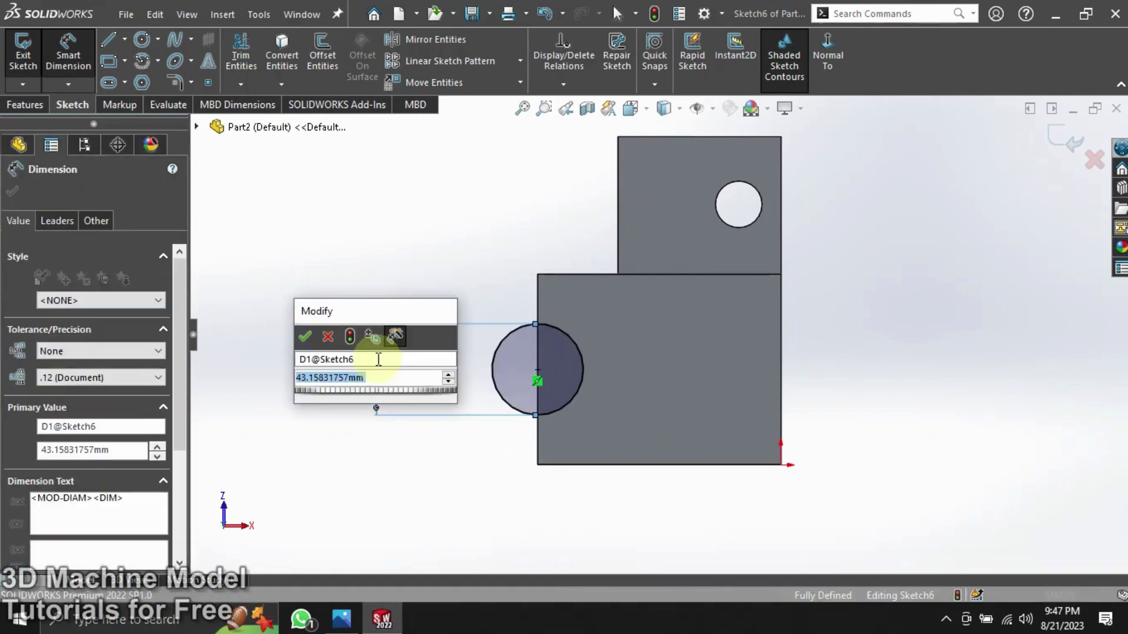
text(19)
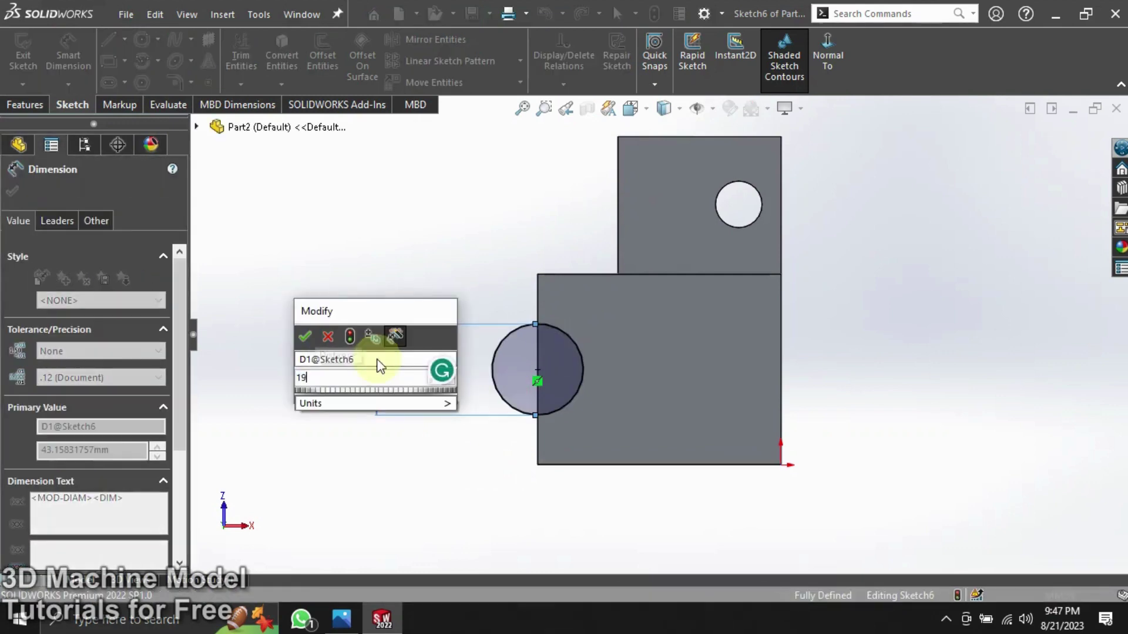
text(+19)
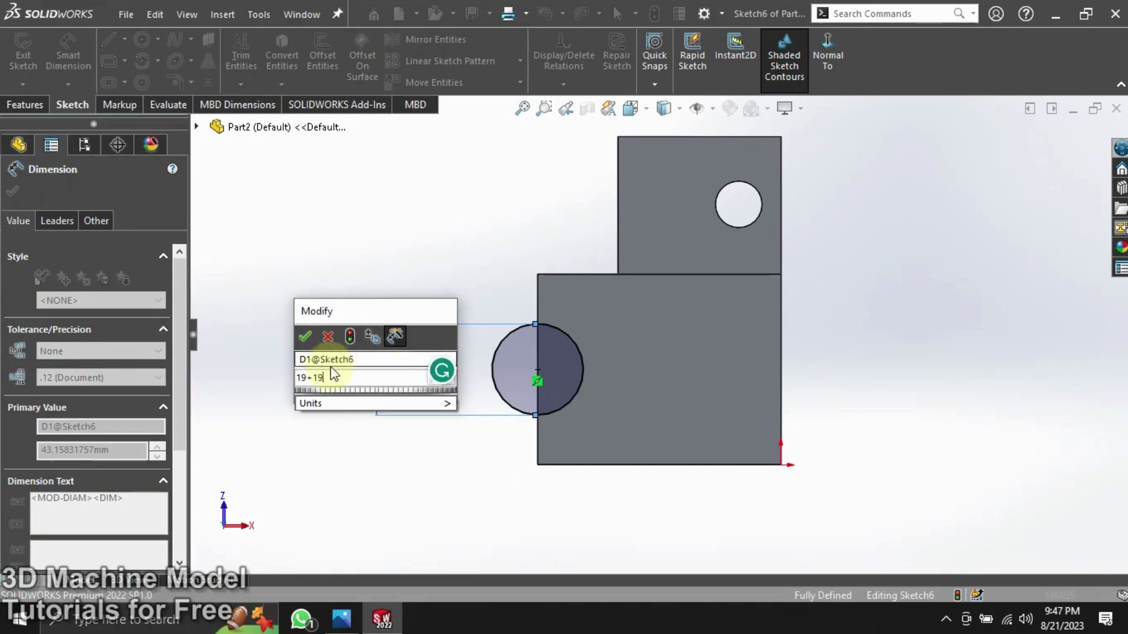
click(303, 341)
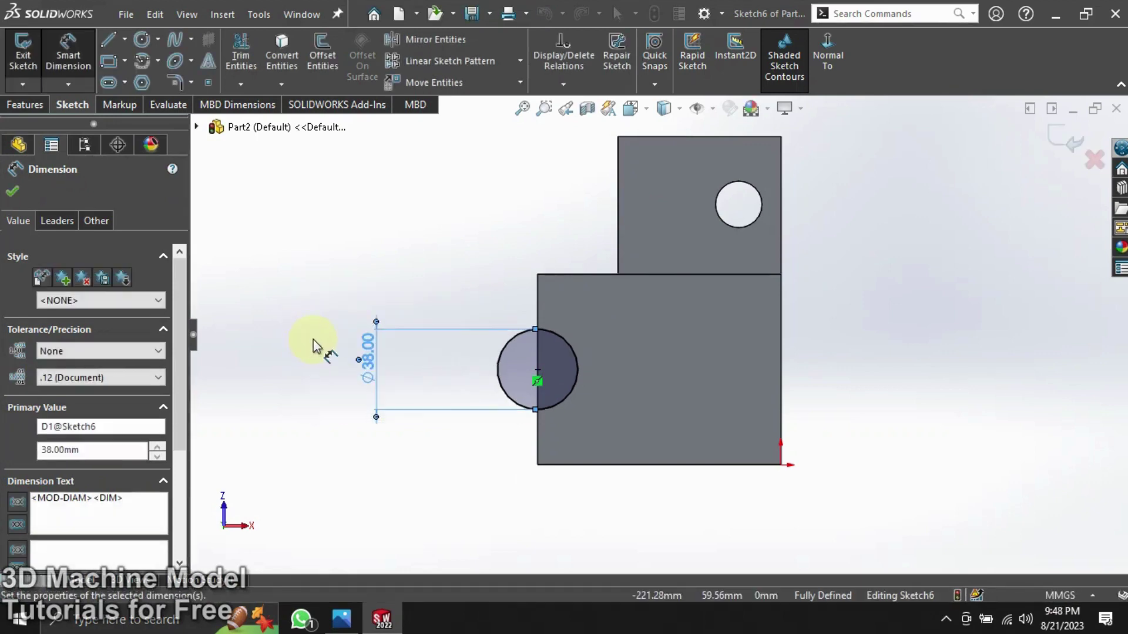
click(11, 193)
click(21, 59)
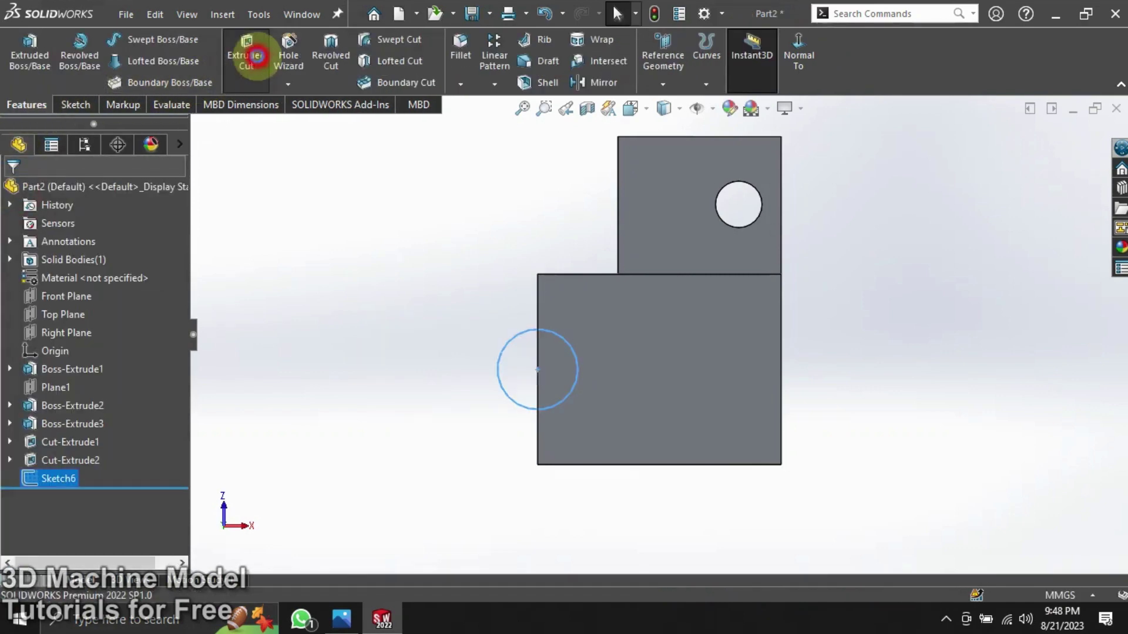
Step: Cut Sketch6's 38 mm circle Through All as Cut-Extrude3 and orbit to inspect the notch
click(249, 48)
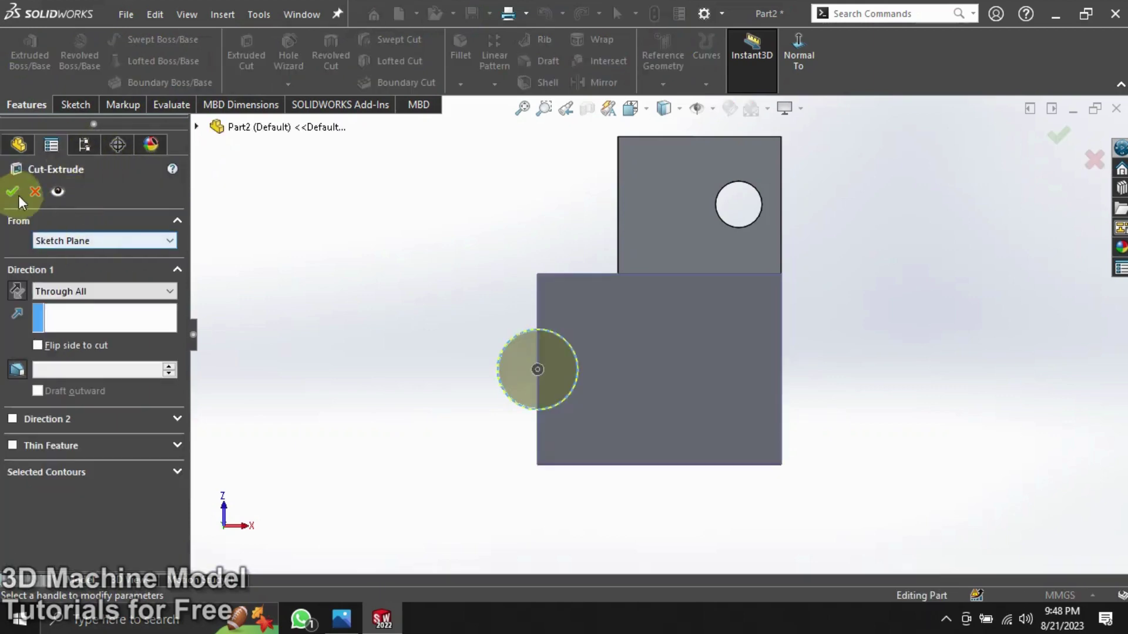
click(10, 190)
mouse_move(319, 317)
middle_down()
mouse_move(361, 301)
mouse_move(403, 355)
mouse_move(495, 395)
mouse_move(549, 305)
mouse_move(481, 290)
mouse_move(611, 178)
mouse_move(796, 237)
mouse_move(700, 330)
mouse_move(680, 372)
mouse_move(642, 290)
mouse_move(675, 244)
mouse_move(734, 285)
mouse_move(753, 361)
middle_up()
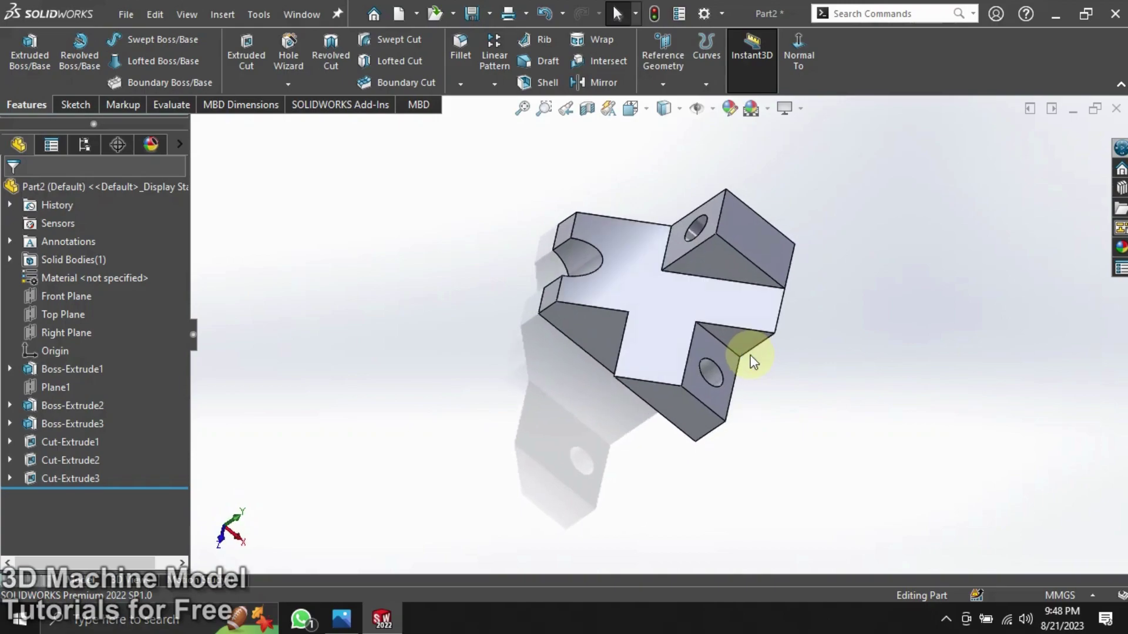